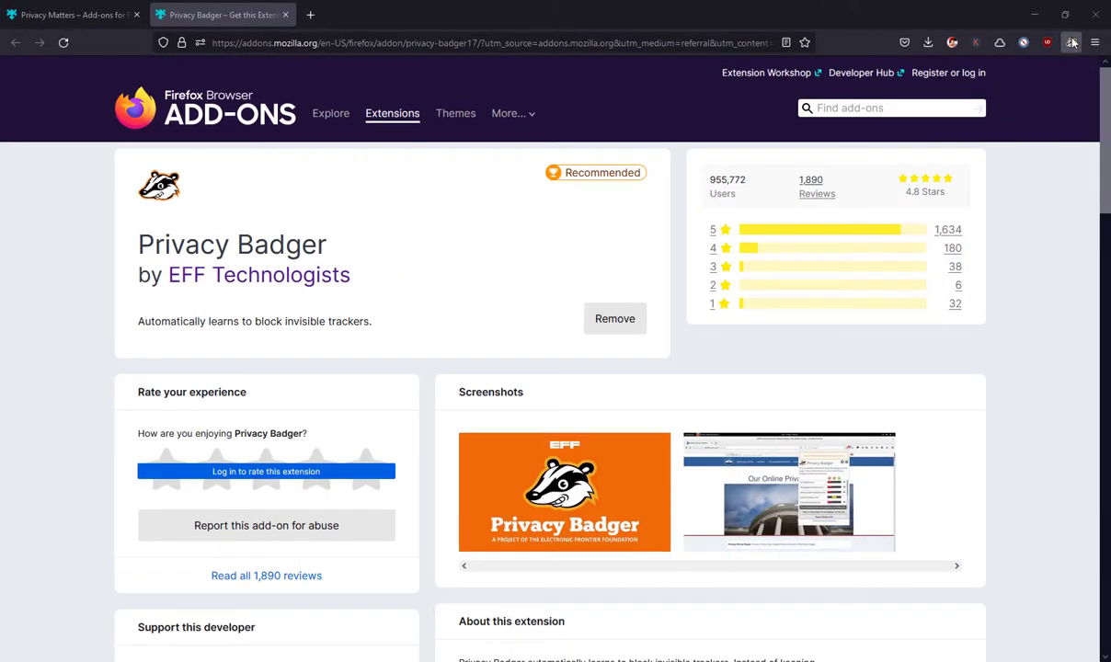
Step: Open Privacy Badger's options and view Disabled Sites, Widget Replacement, Tracking Domains and Manage Data
left_click(1072, 43)
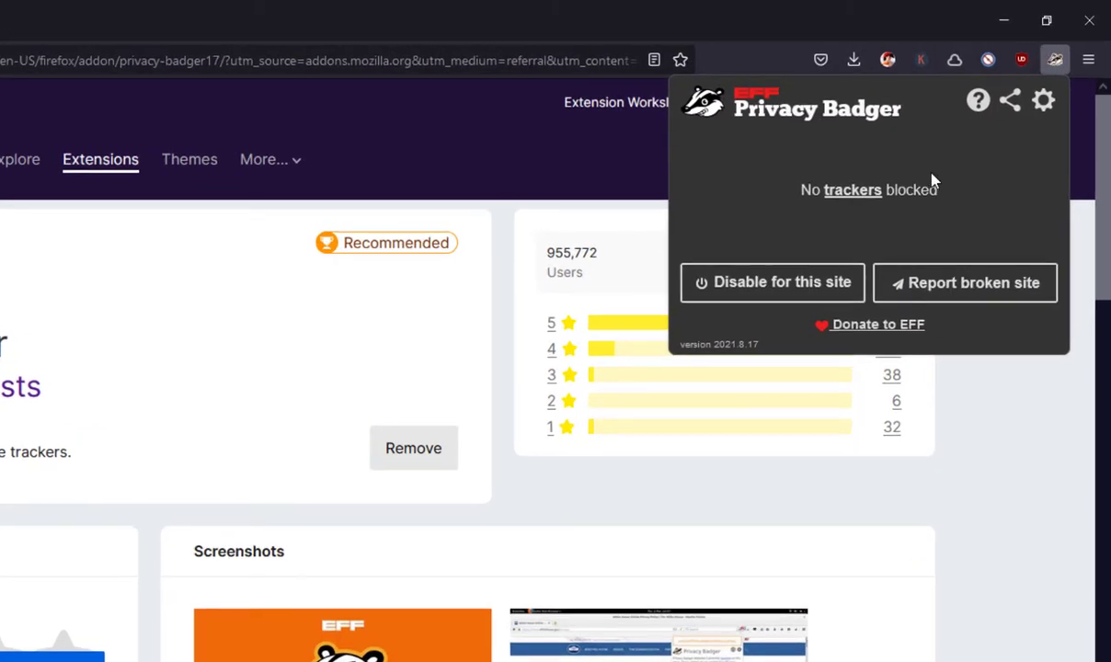
left_click(1044, 103)
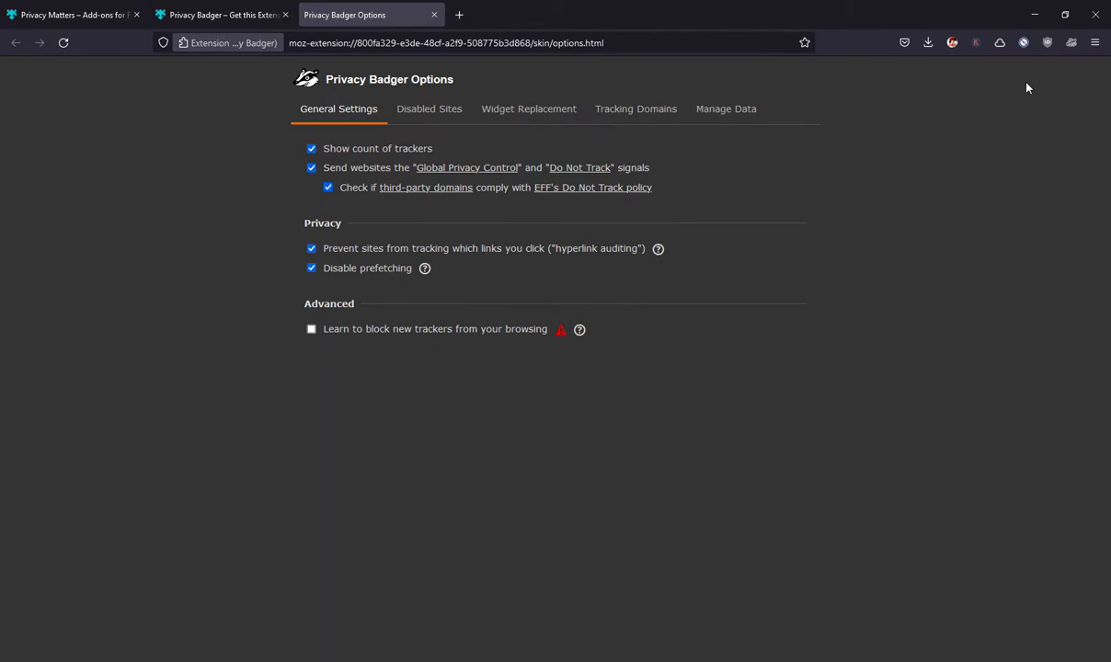
left_click(439, 115)
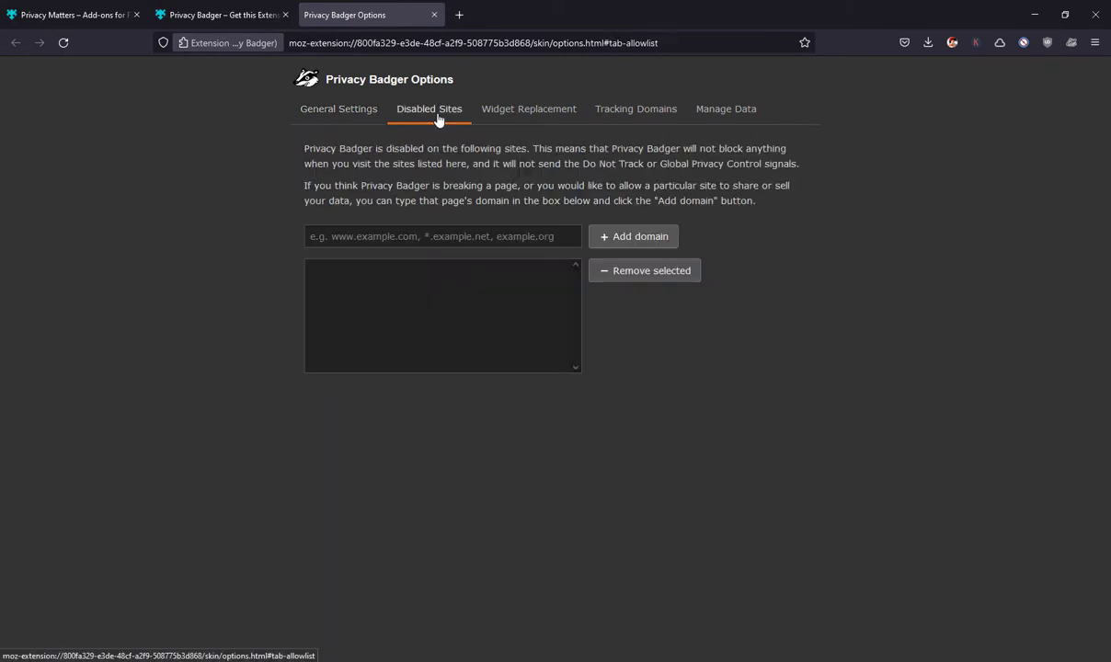
left_click(503, 116)
left_click(622, 115)
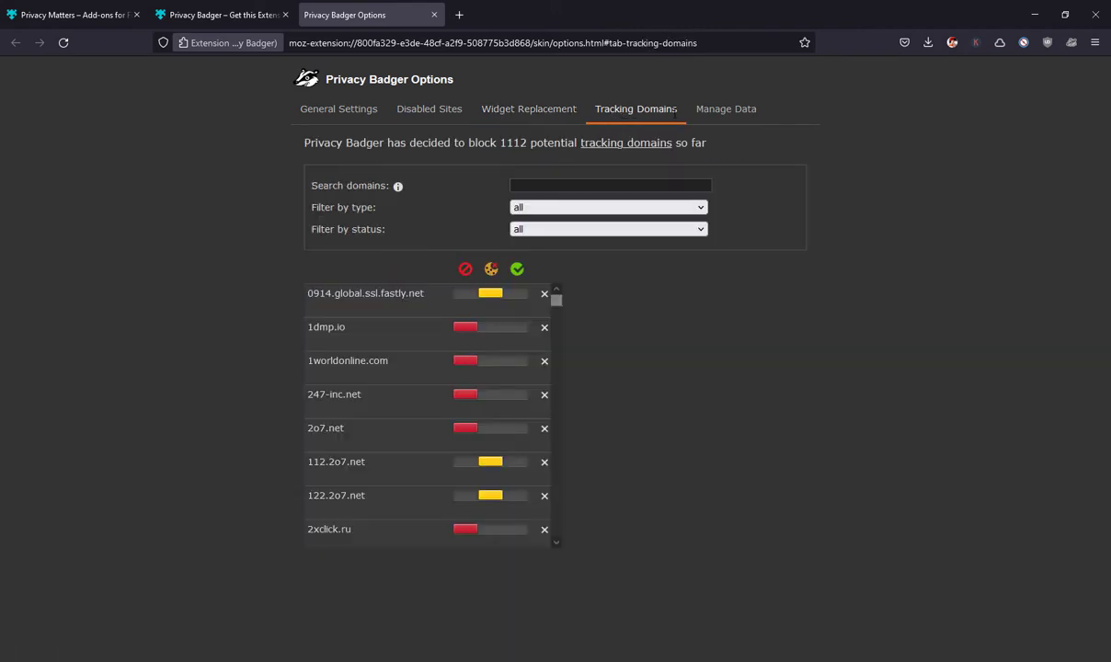
left_click(712, 115)
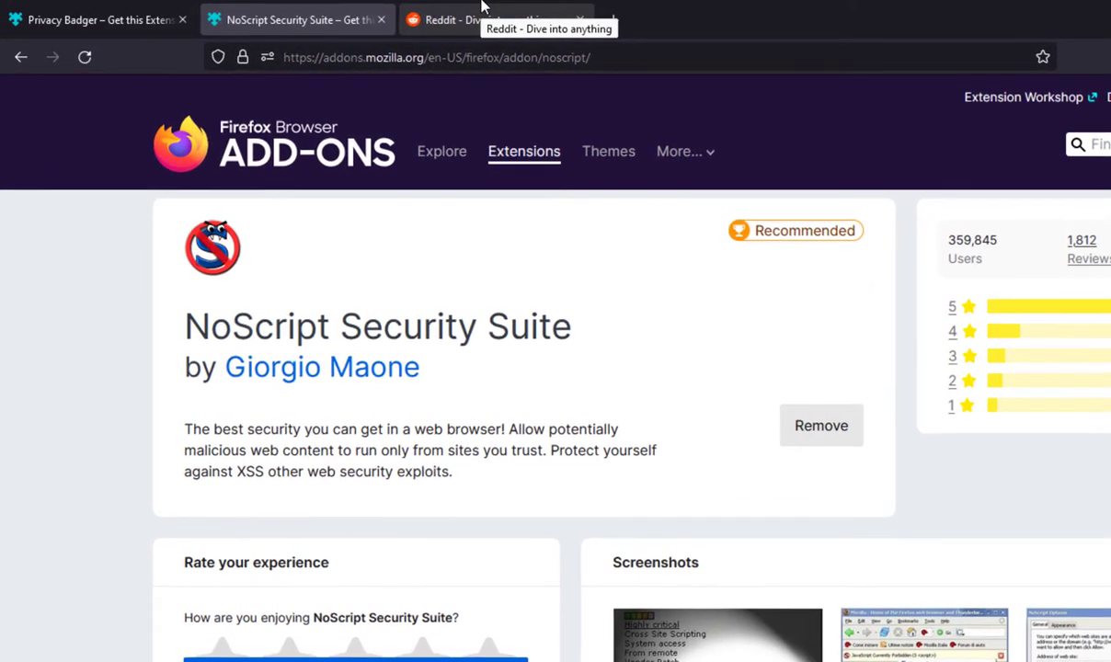
Step: On the Reddit tab, disable NoScript restrictions for that tab
left_click(478, 13)
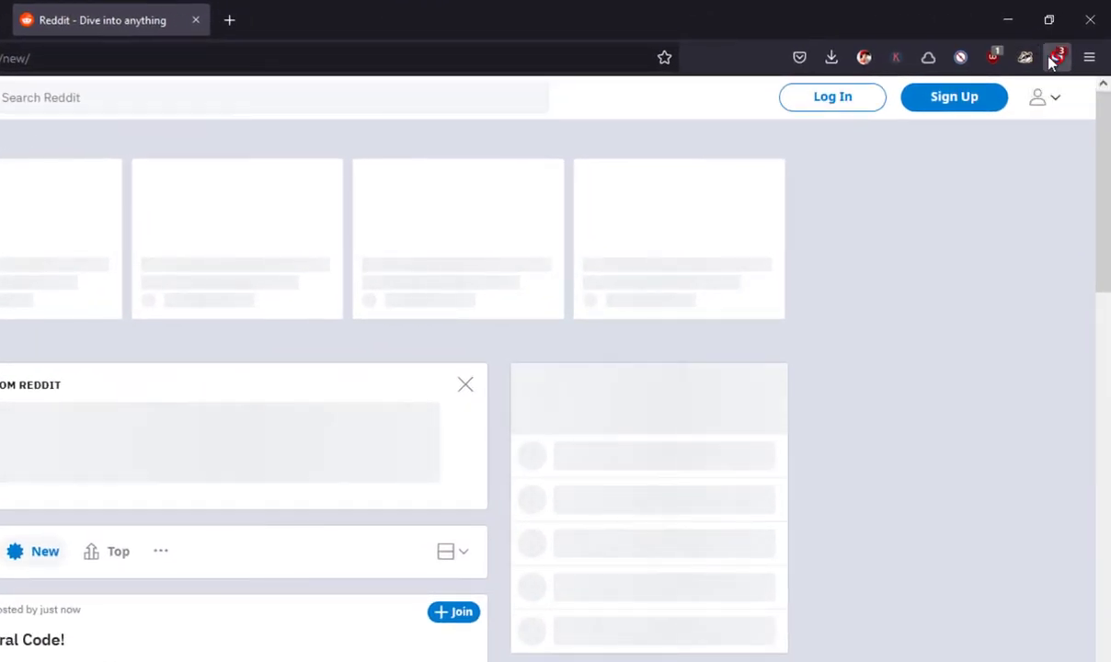
left_click(1055, 58)
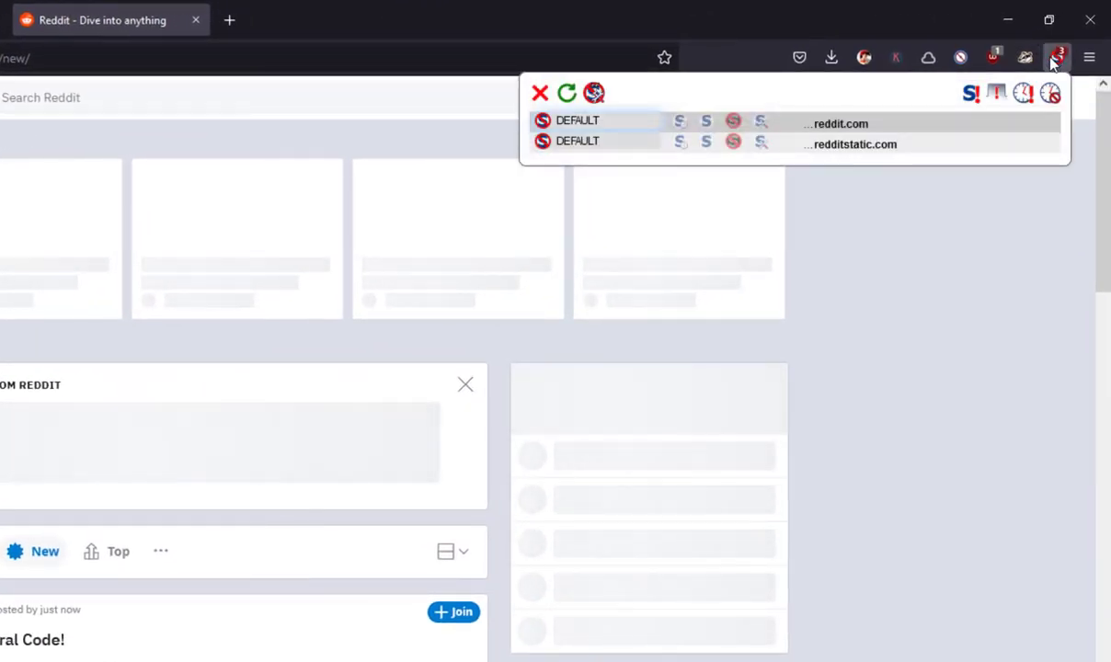
left_click(1002, 97)
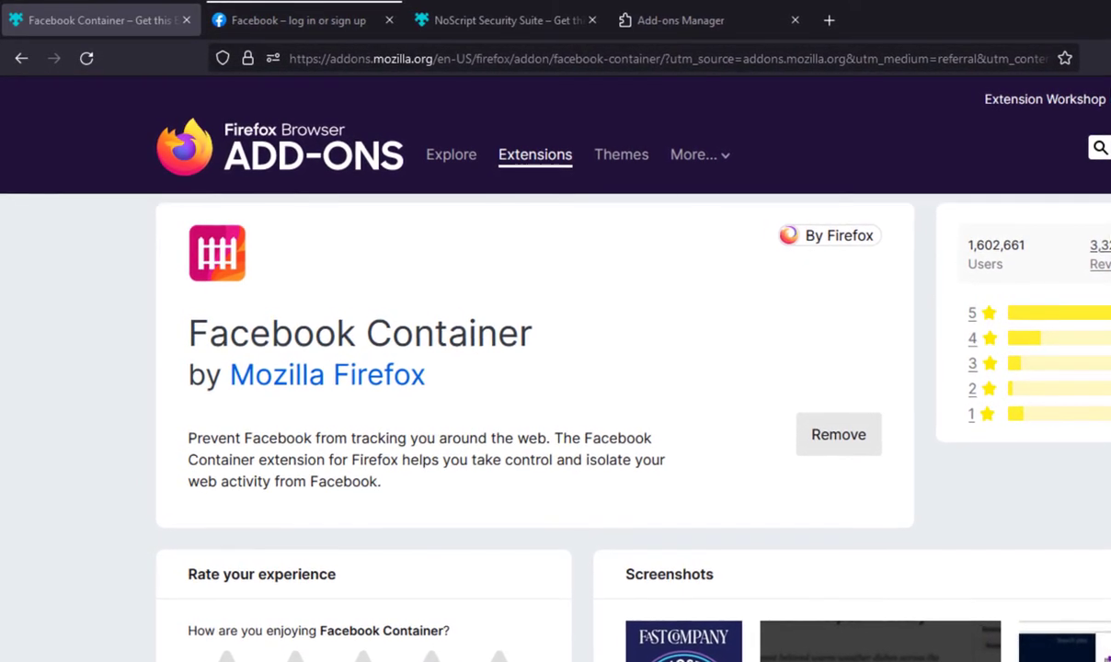
Step: On the Facebook login tab, show the Facebook Container panel explaining its site boundary
left_click(301, 10)
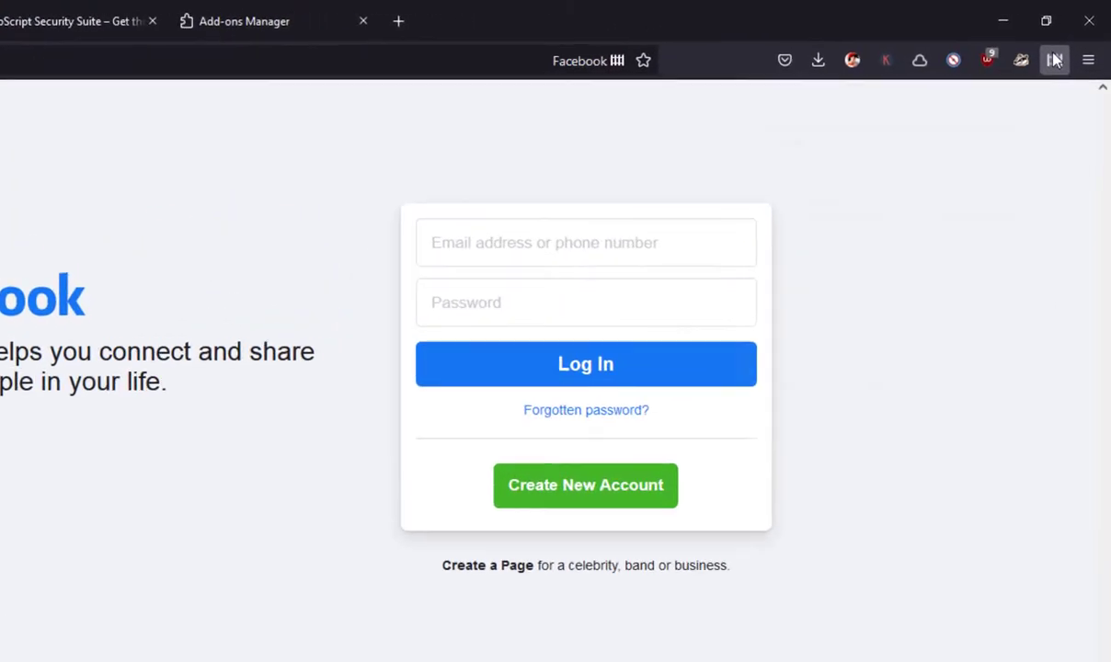
left_click(1072, 42)
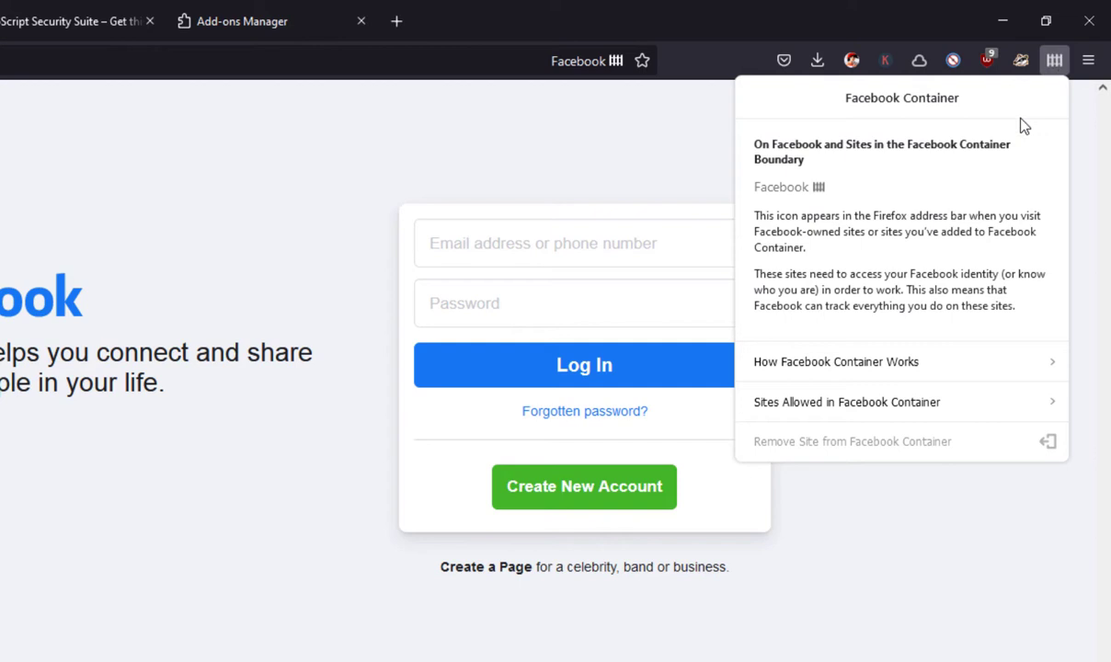
mouse_move(962, 442)
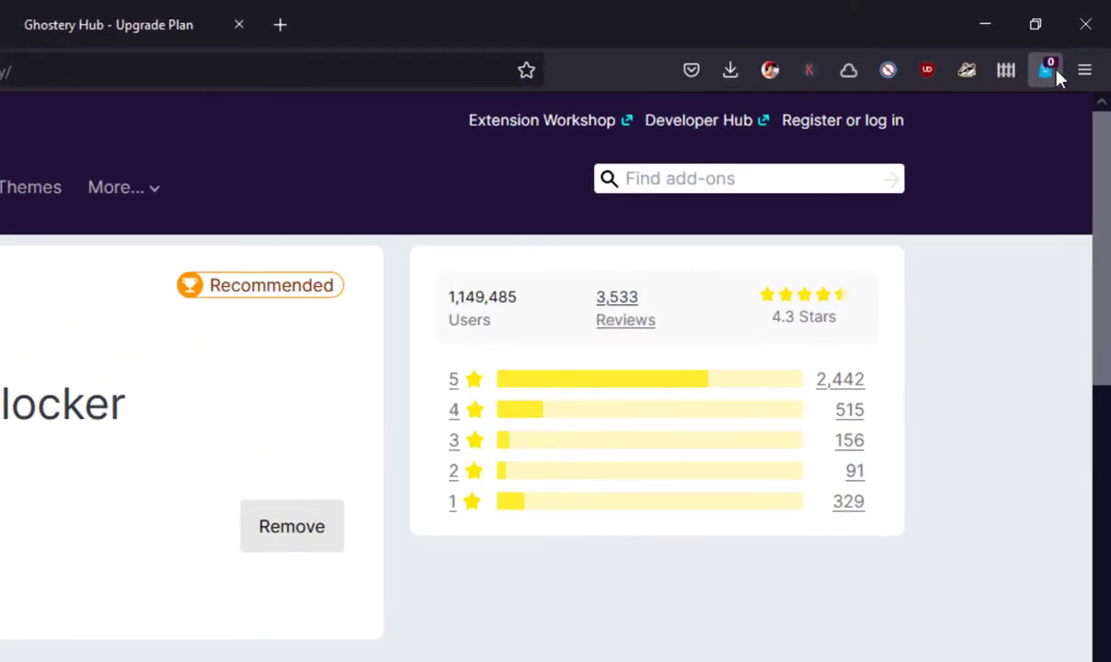
Step: Toggle Ghostery's simple and detailed views, check the stats chart, and end in Detailed View
left_click(1071, 43)
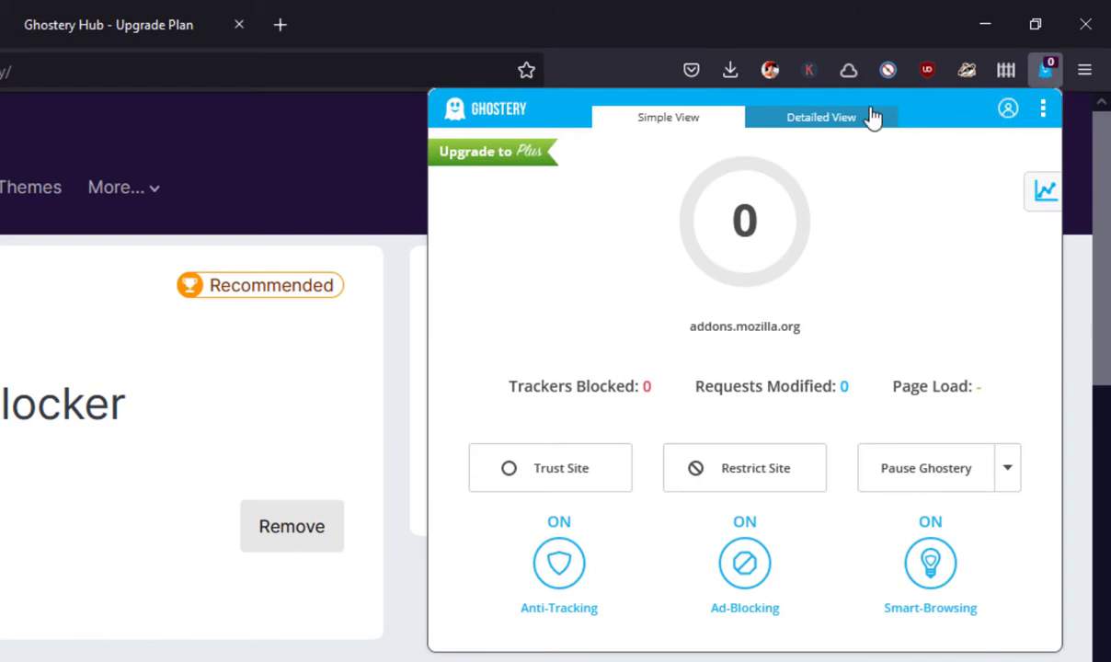
left_click(843, 123)
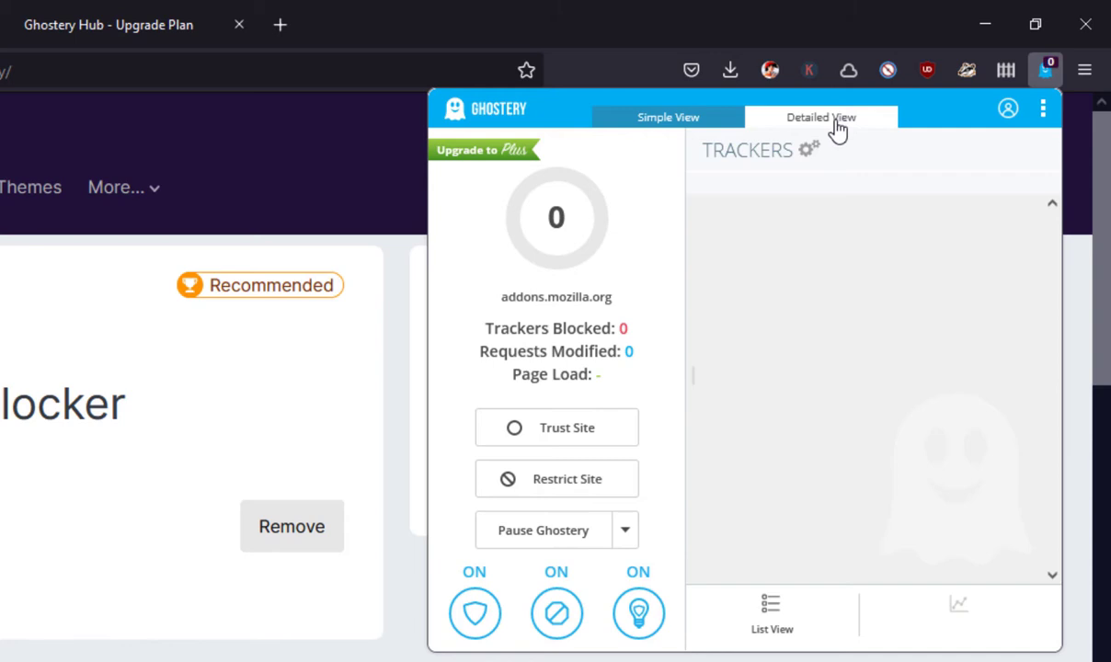
left_click(698, 124)
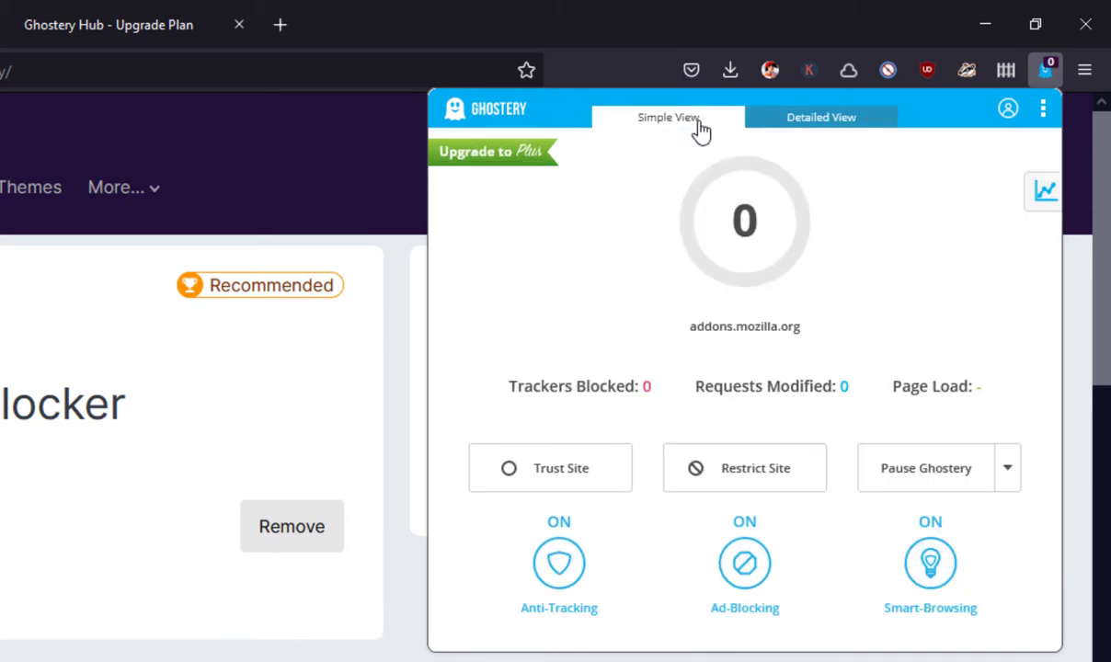
left_click(1043, 193)
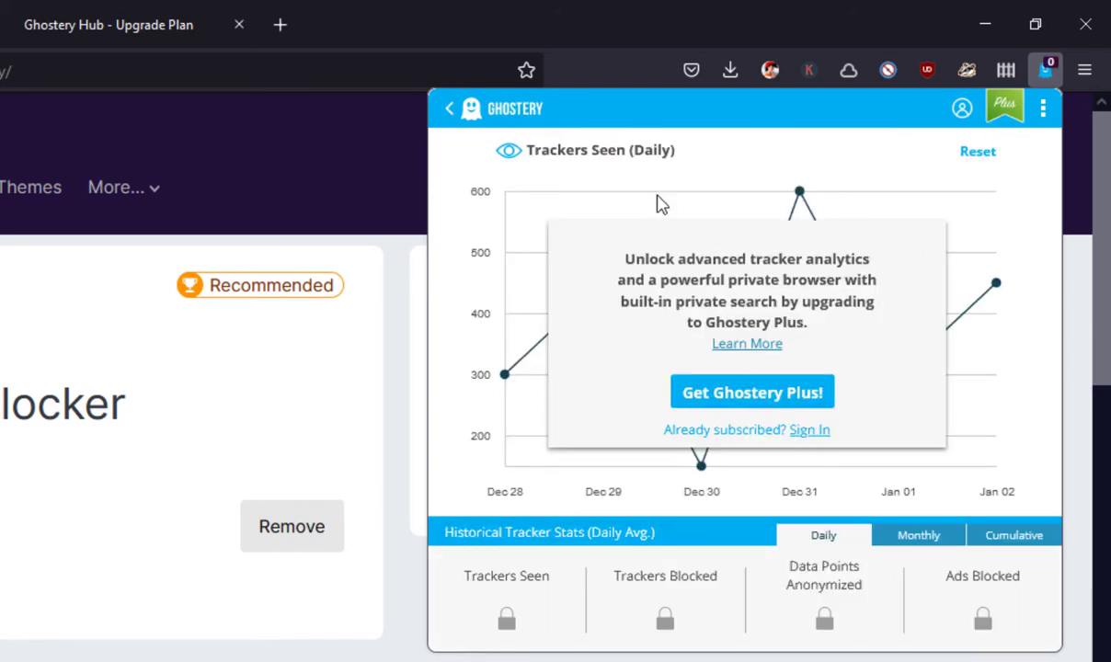
left_click(451, 111)
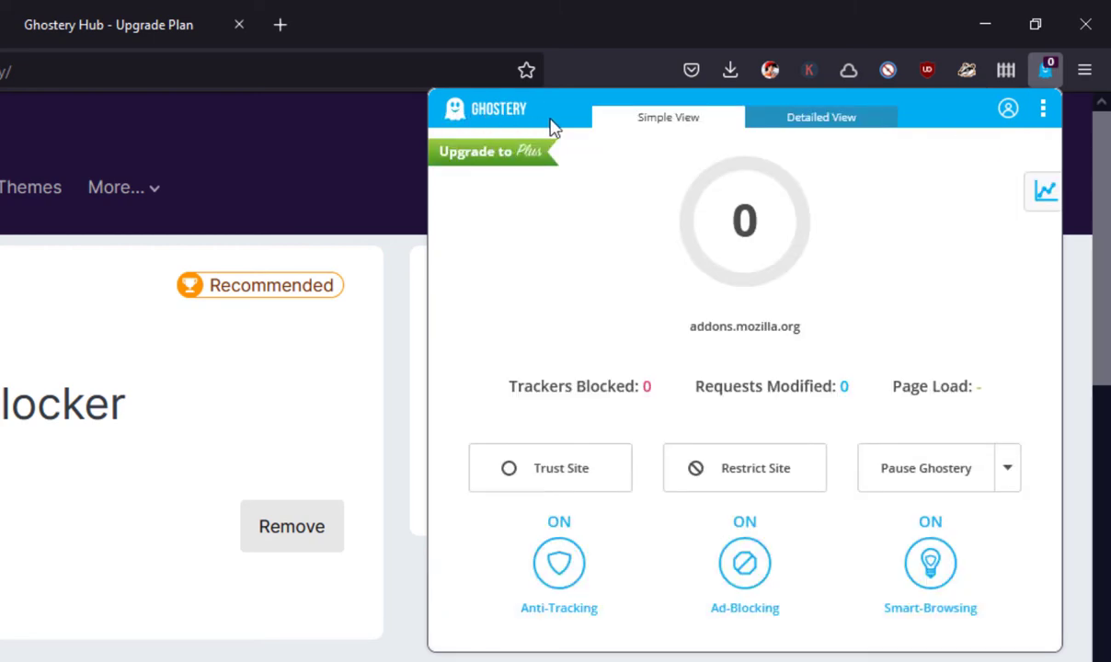
left_click(816, 120)
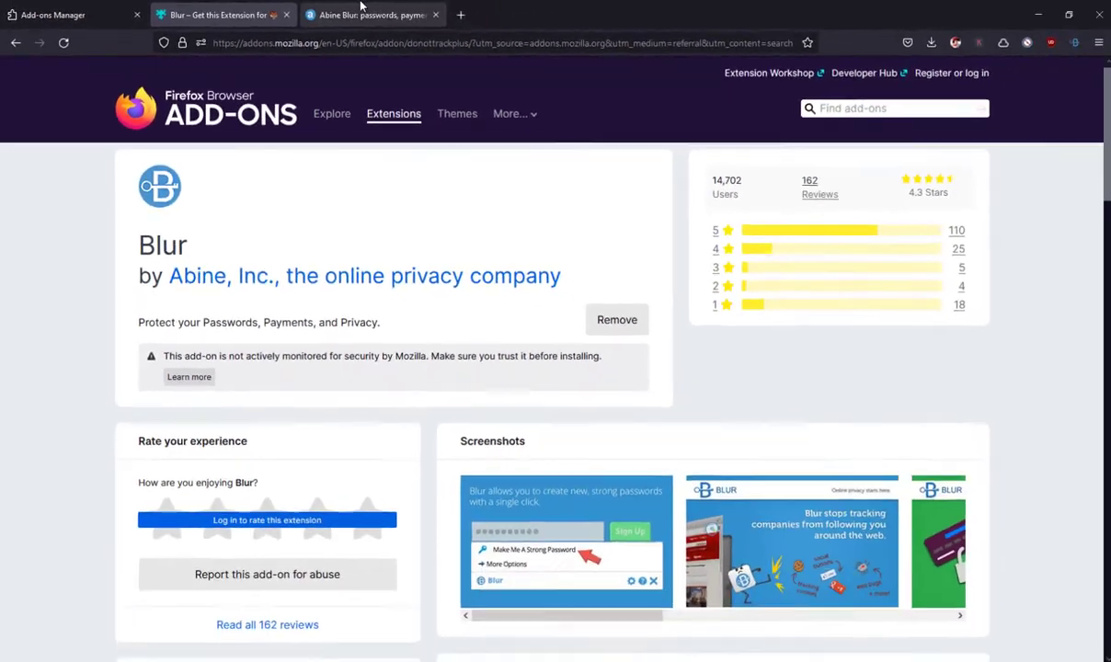
Step: On the Abine Blur tab, show Blur's tracker details and per-site settings for abine.com
left_click(361, 7)
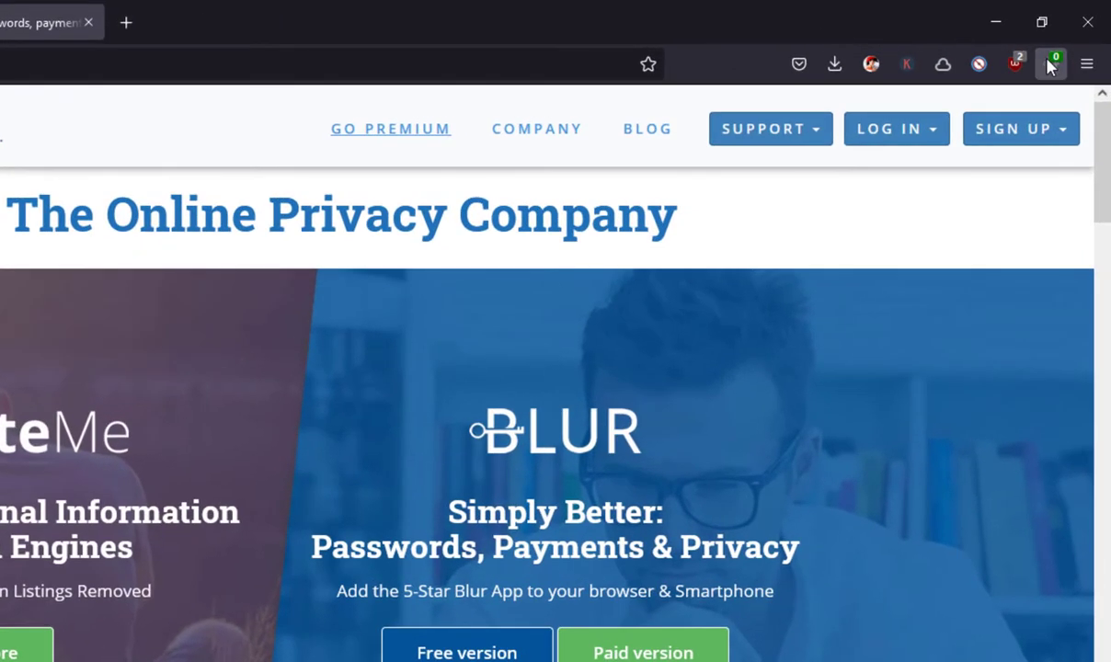
left_click(1069, 44)
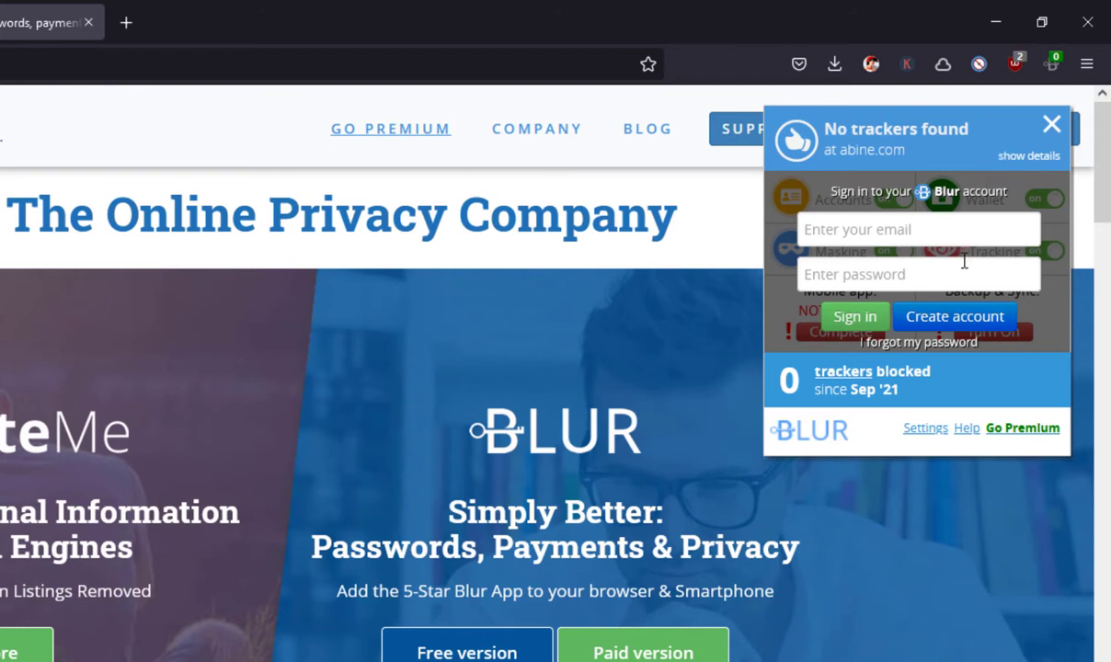
left_click(1029, 158)
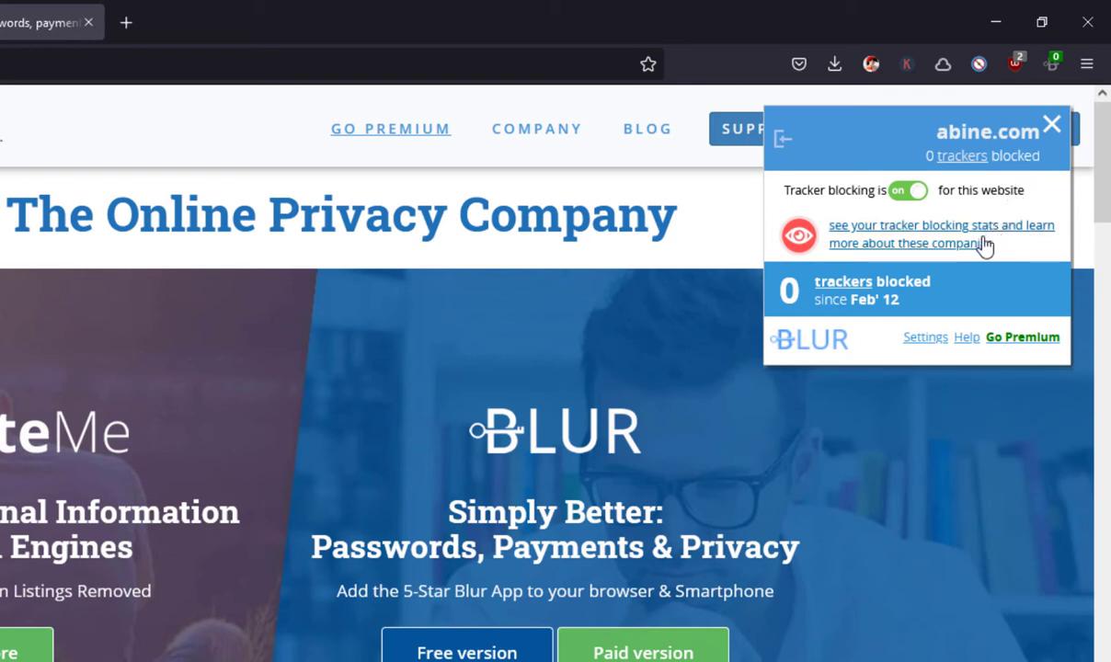
left_click(933, 342)
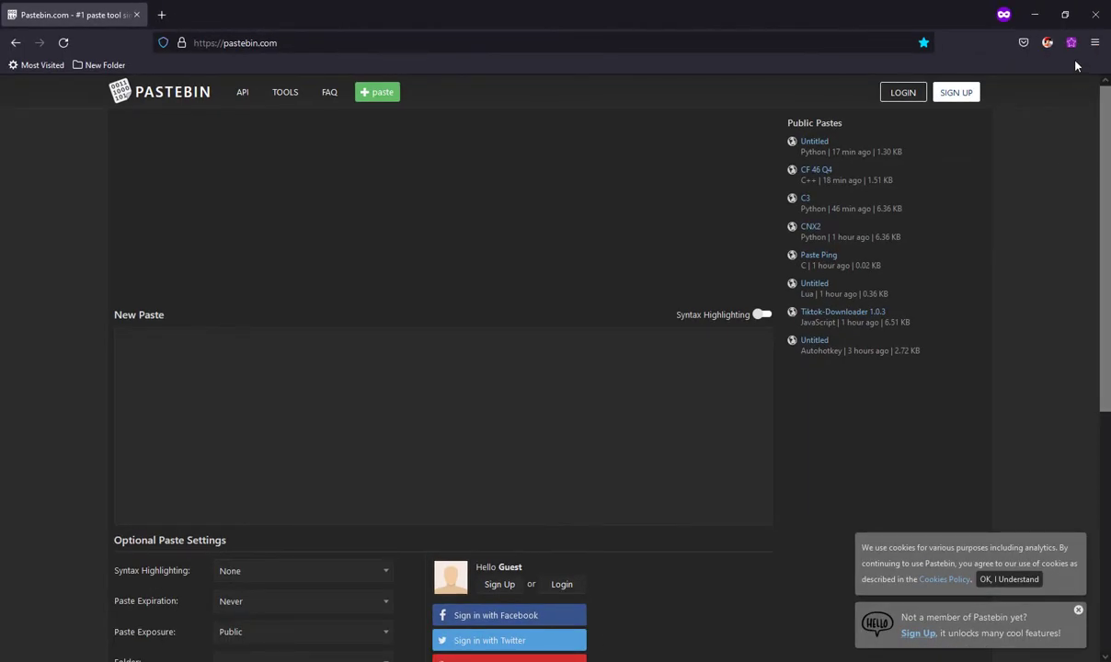
Step: Set a Private Bookmarks password, entering it twice and confirming
left_click(1070, 43)
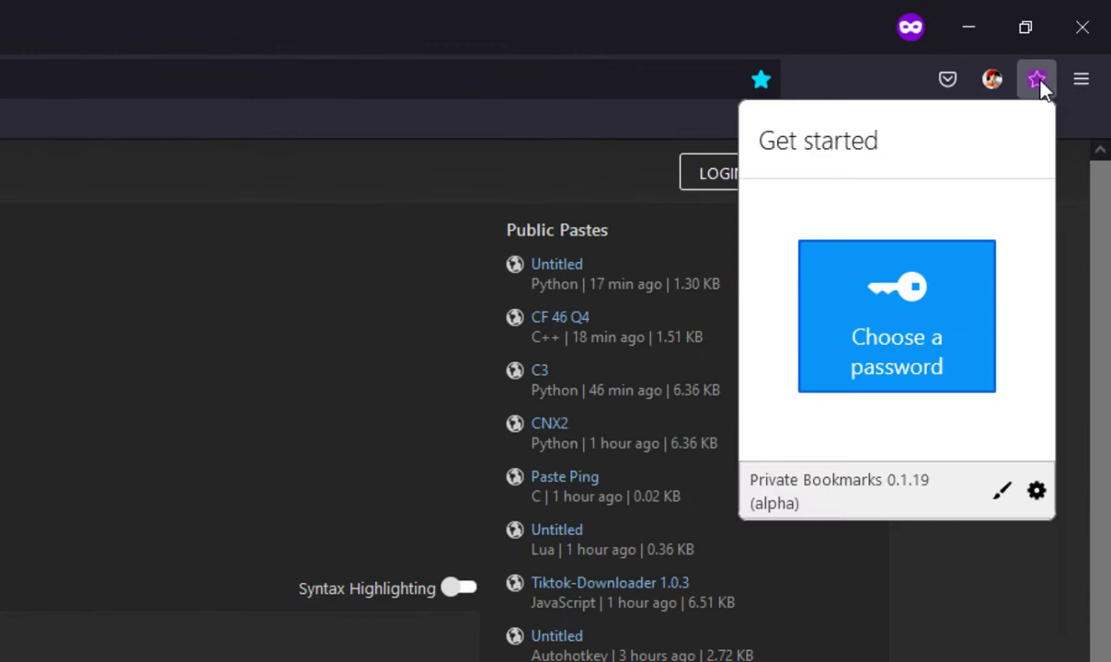
left_click(1011, 164)
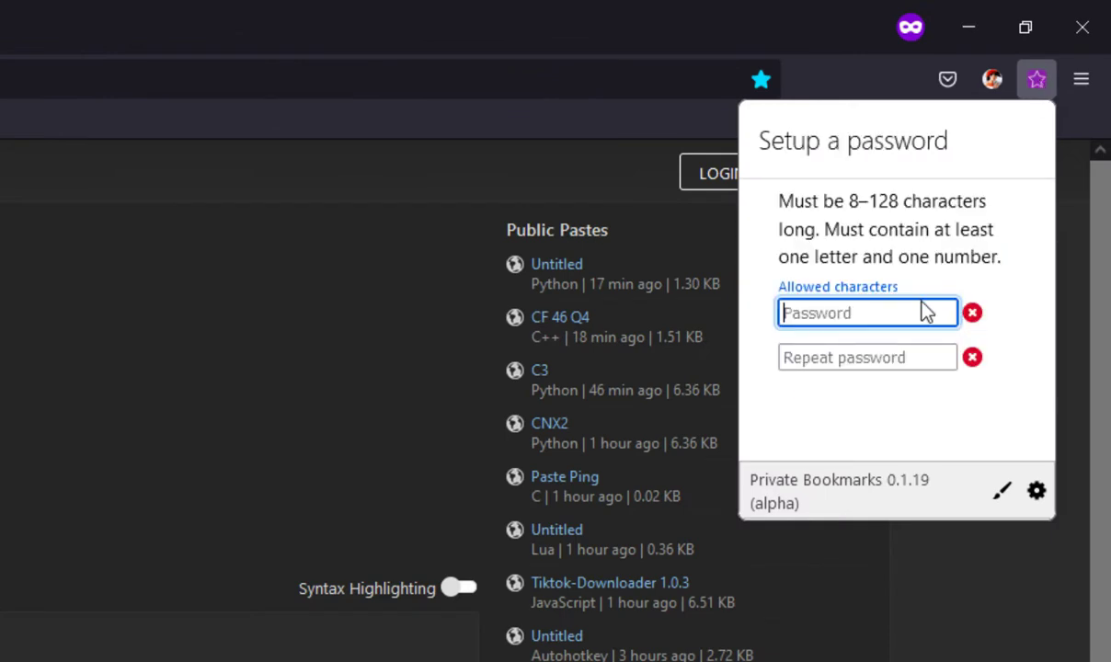
type("**********")
key("Tab")
type("**********")
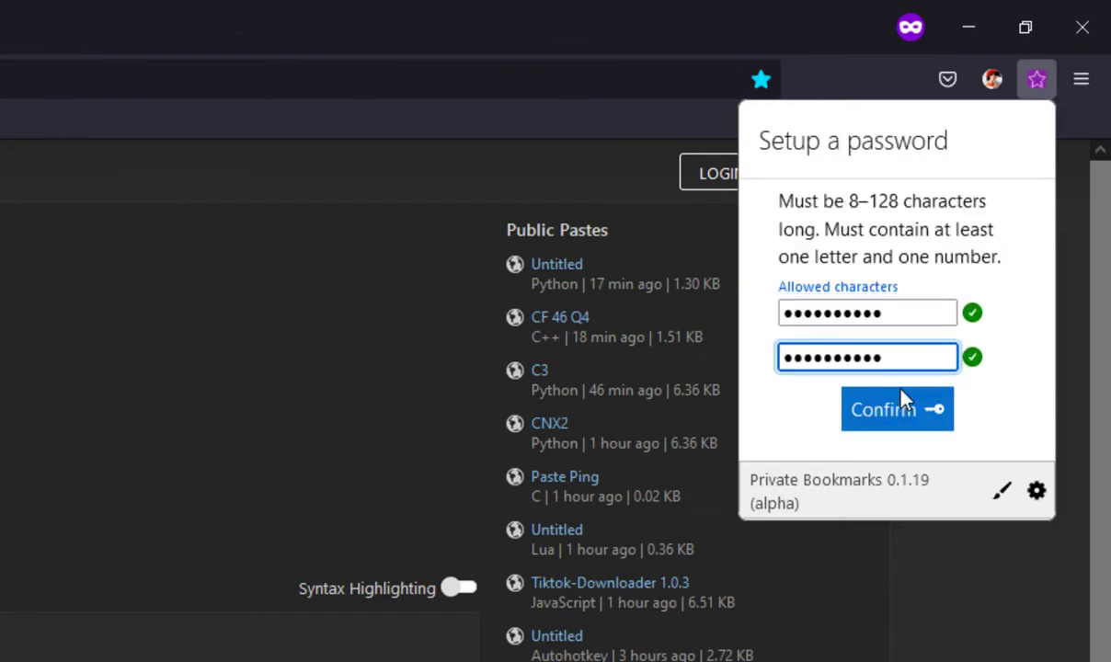
left_click(905, 414)
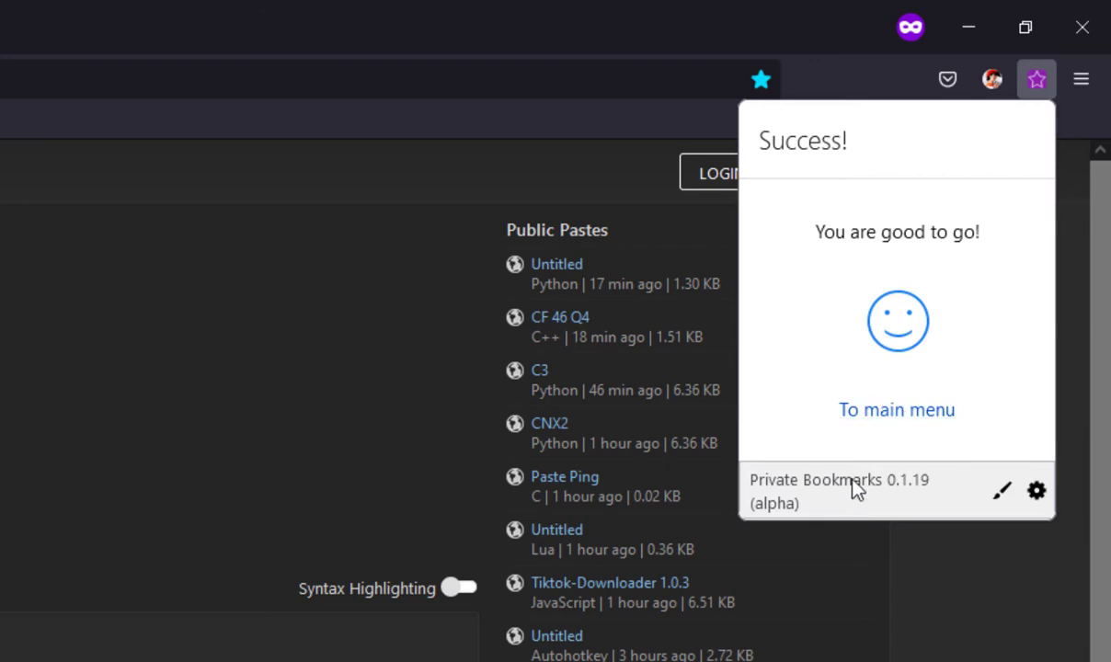
Step: Return to the Private Bookmarks main panel and switch it to the dark theme
left_click(1039, 522)
left_click(1036, 79)
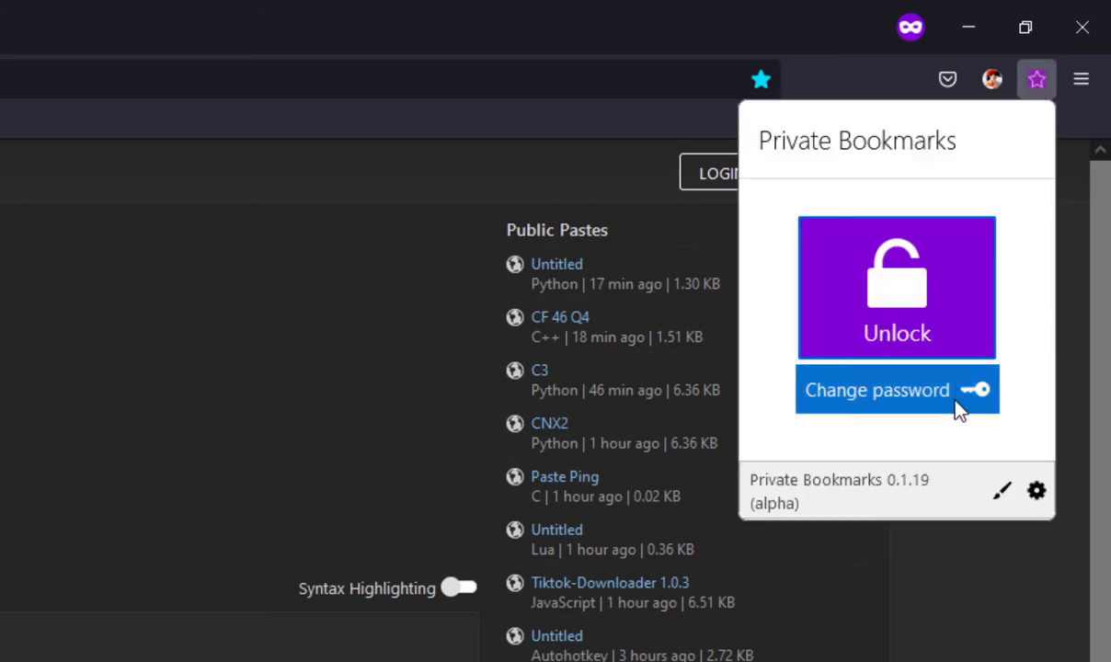
left_click(1003, 493)
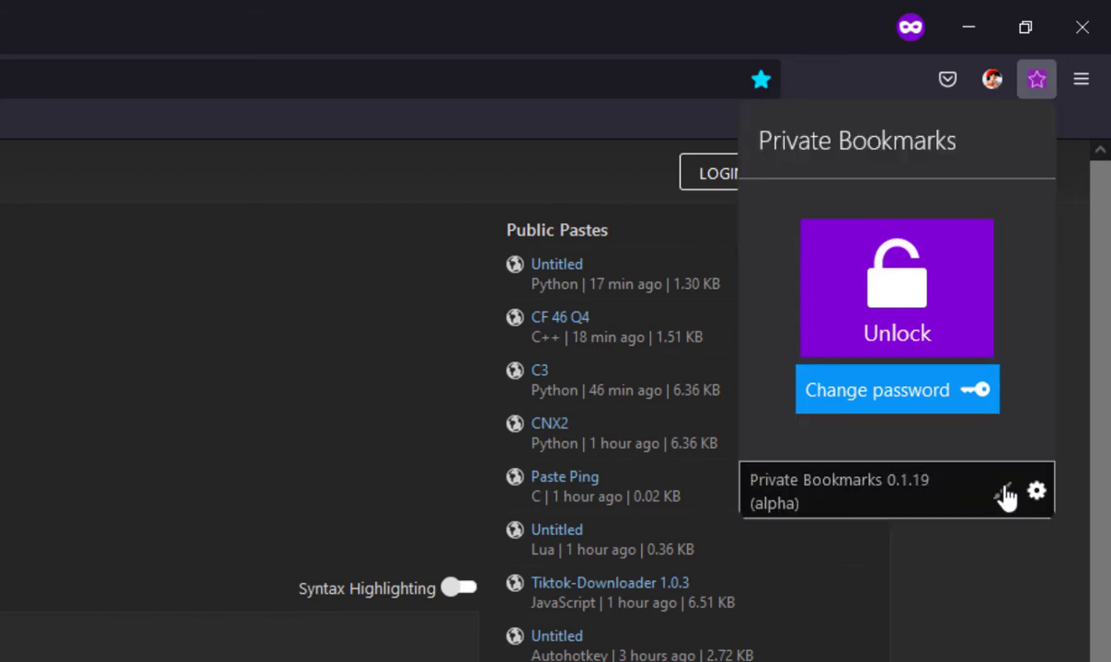
Step: Check the bookmarks toolbar and New Folder context menus, then open Private Bookmarks options
right_click(210, 62)
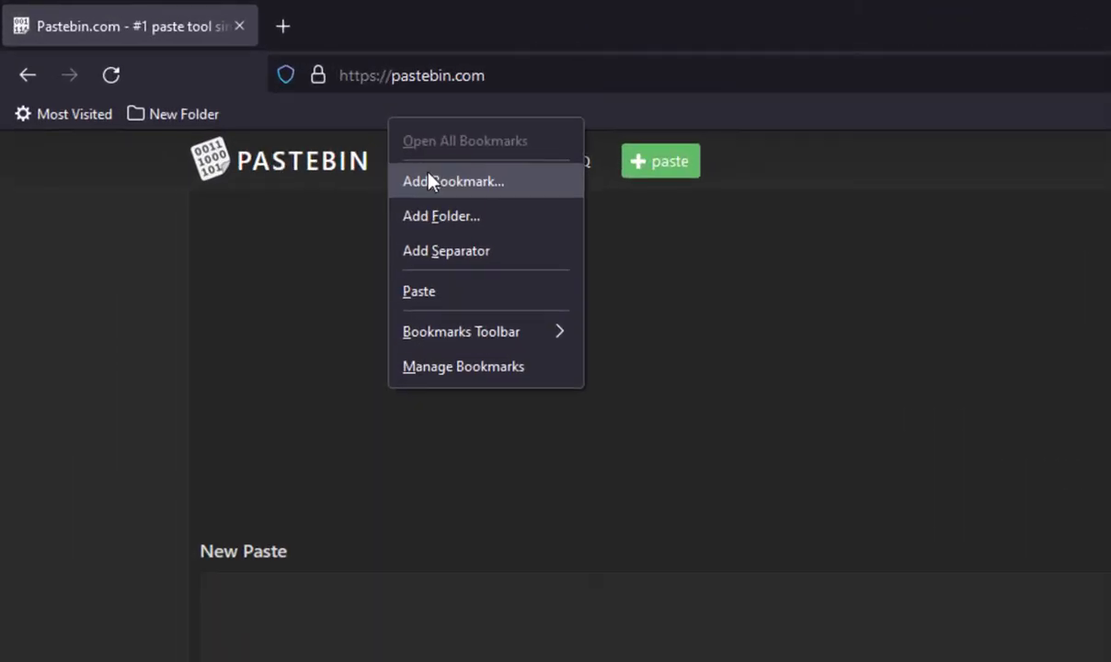
right_click(189, 122)
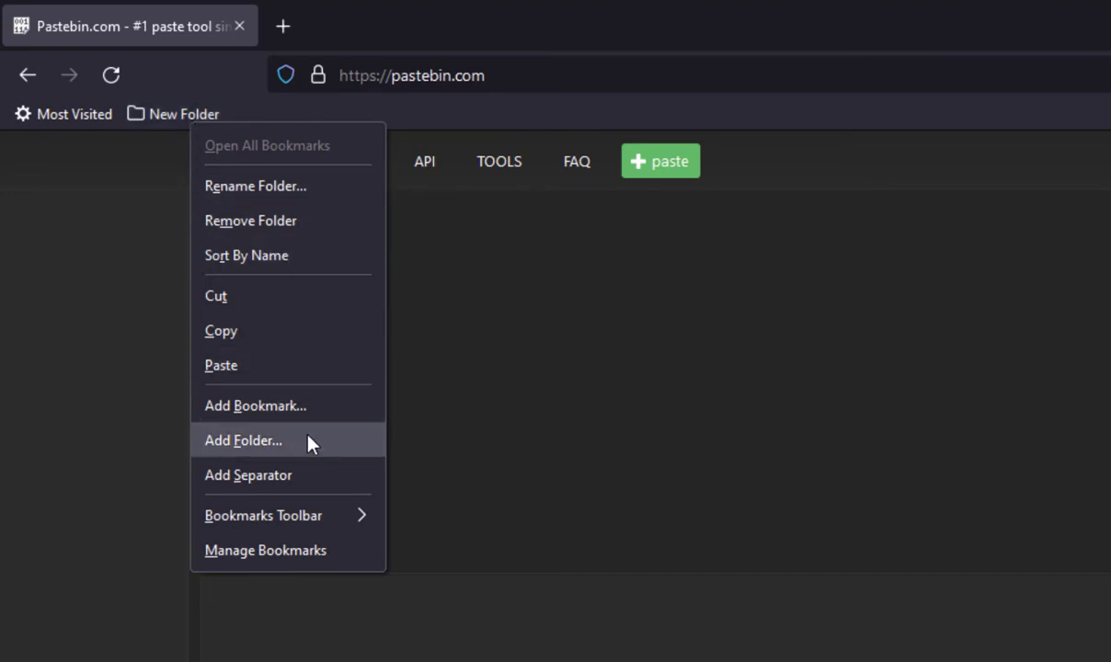
key("Escape")
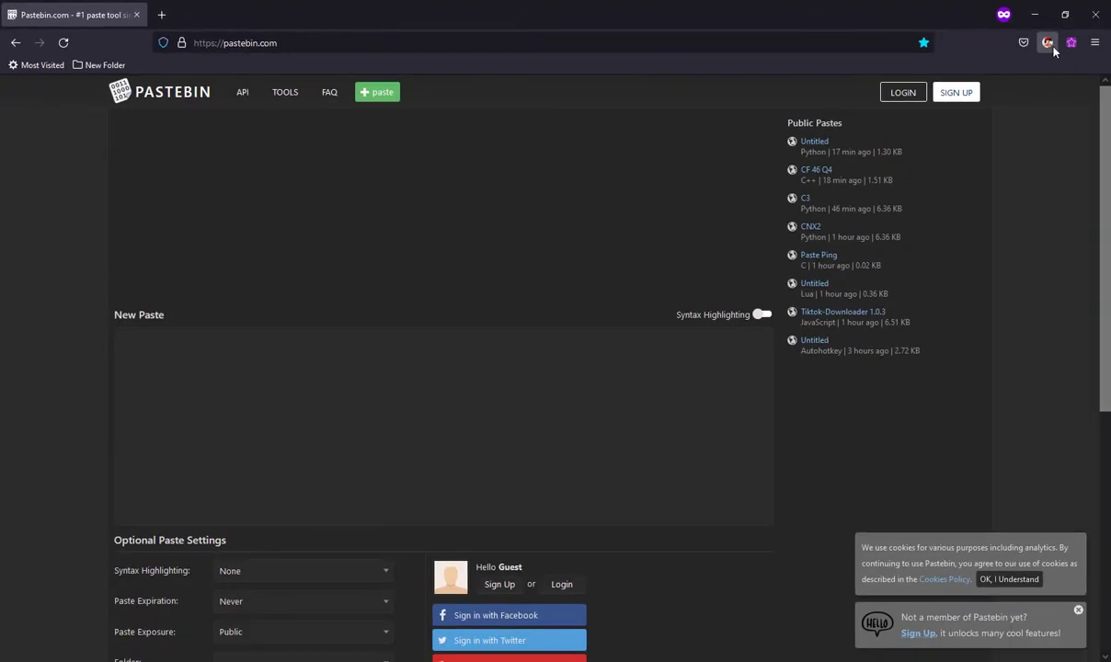
left_click(1071, 42)
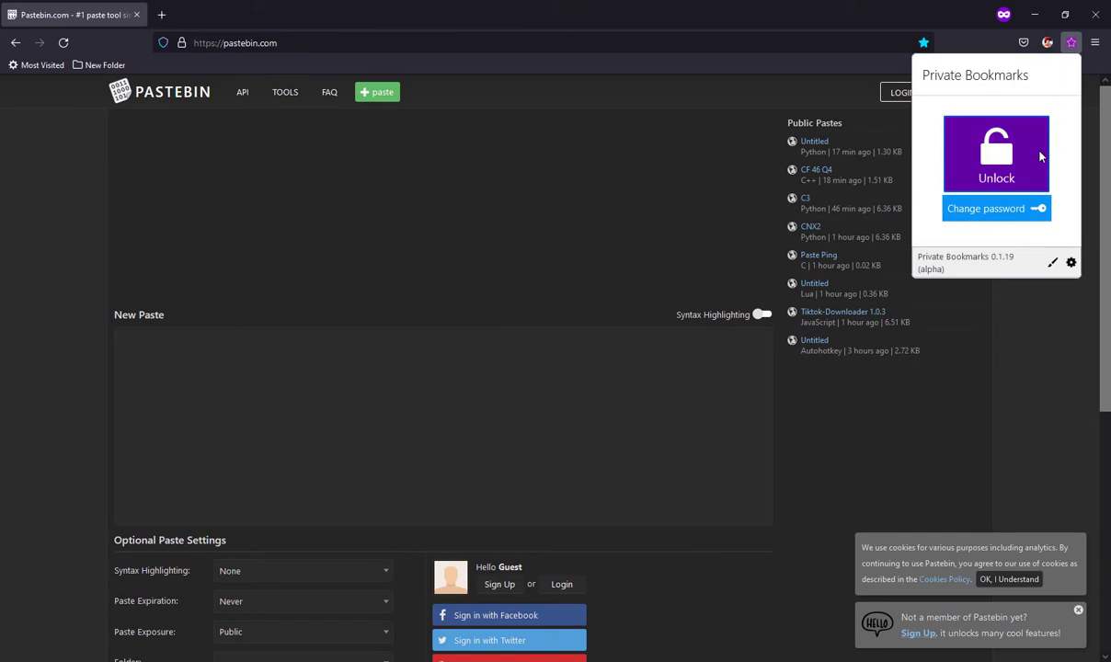
left_click(1071, 266)
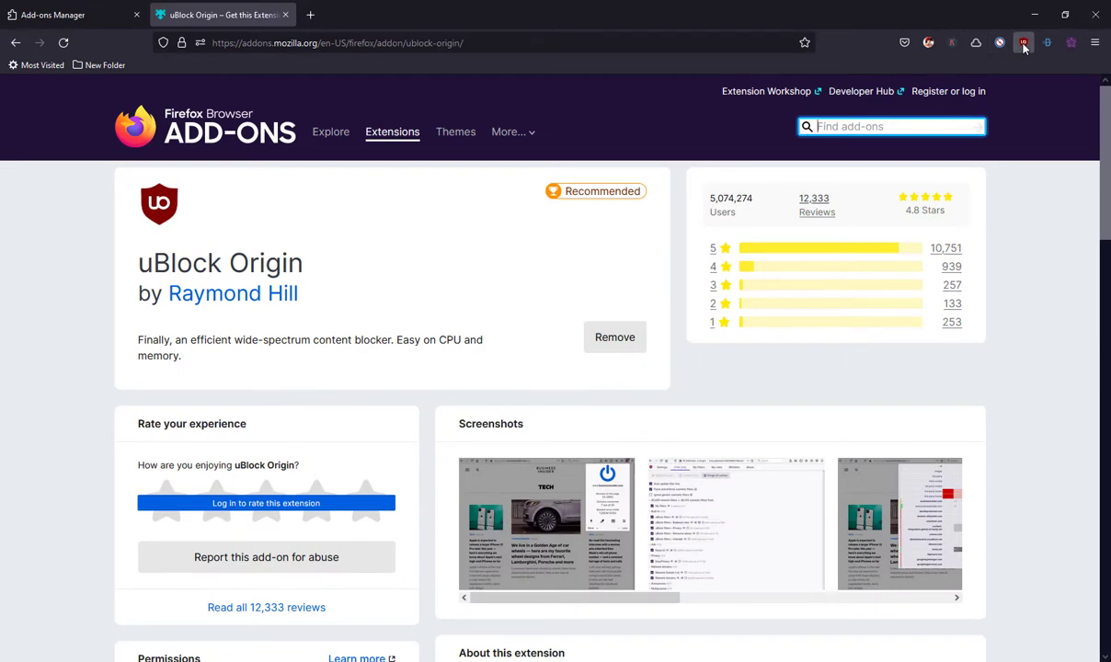
Step: Open the uBlock Origin panel and expand it fully to show stats and tool icons
left_click(1019, 42)
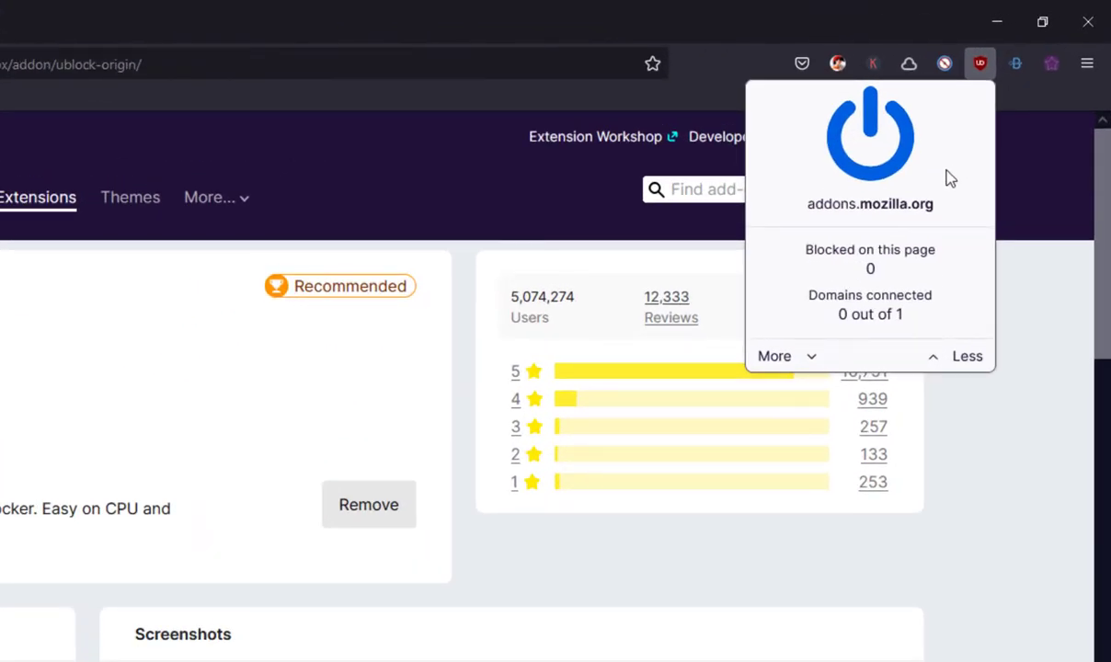
left_click(805, 357)
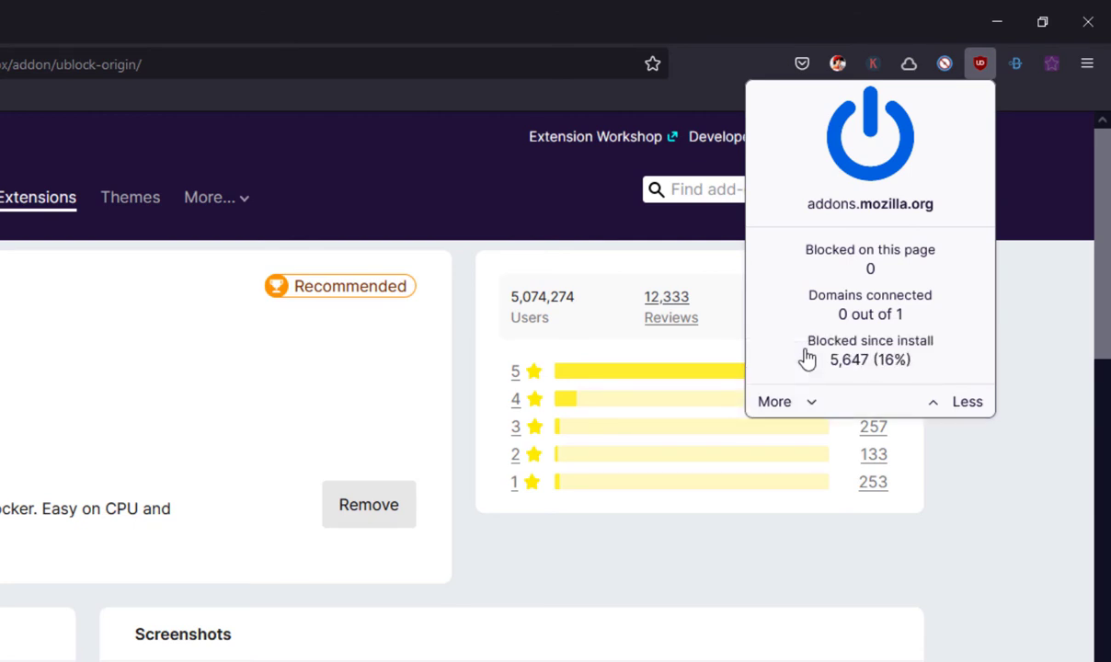
left_click(795, 407)
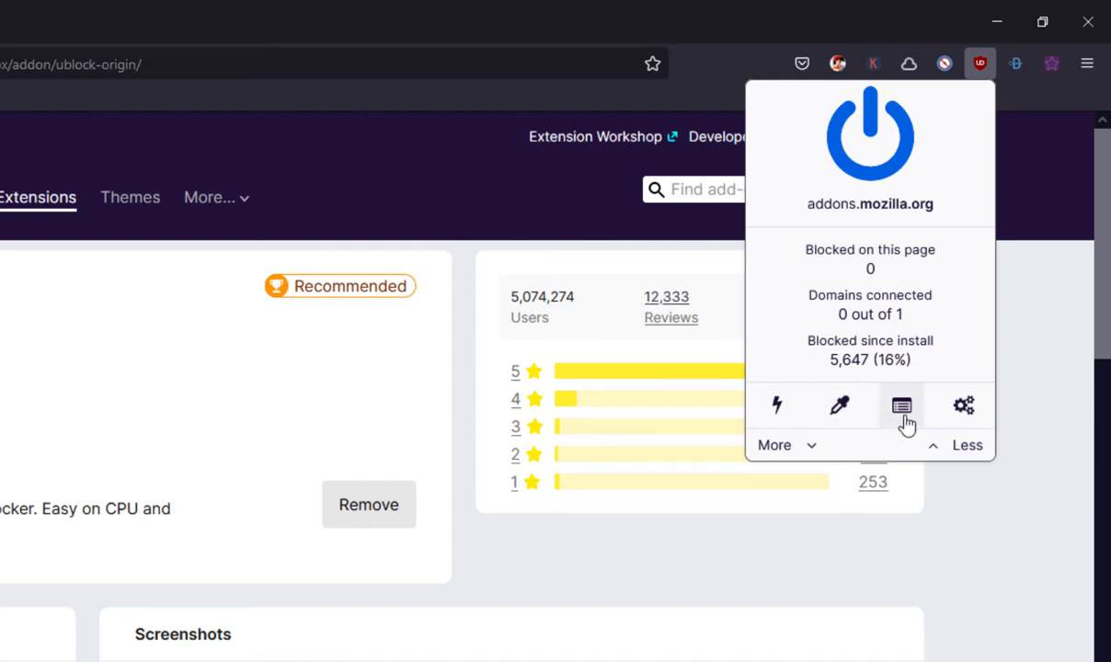
Step: Open the uBlock dashboard and view Filter lists, My filters, My rules, Trusted sites and About
left_click(962, 406)
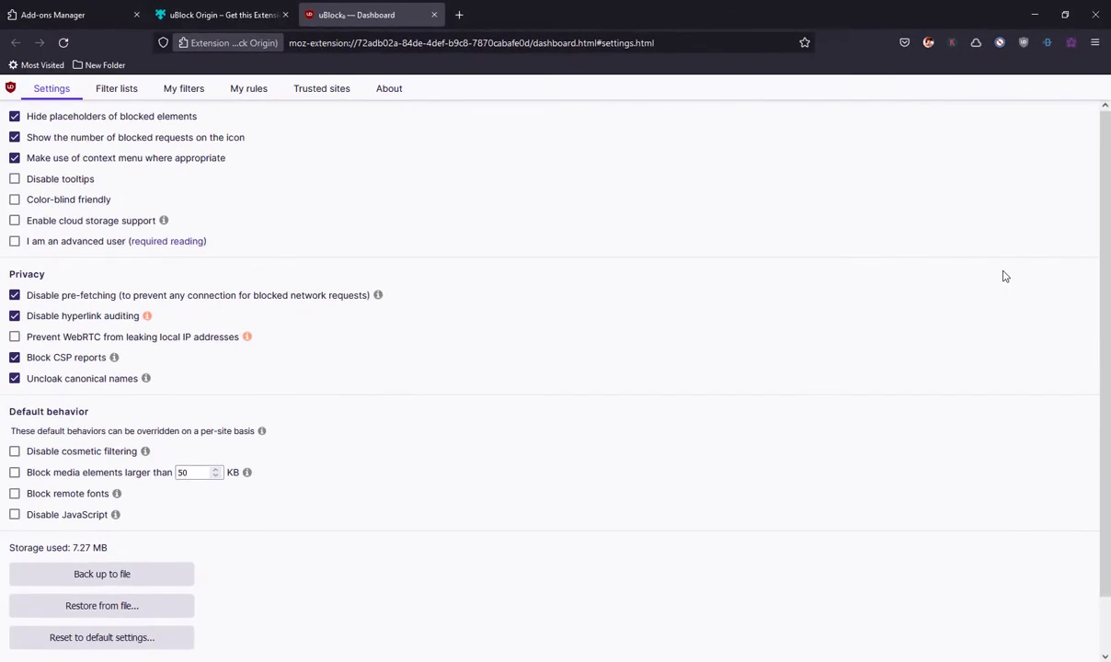
left_click(116, 89)
left_click(175, 94)
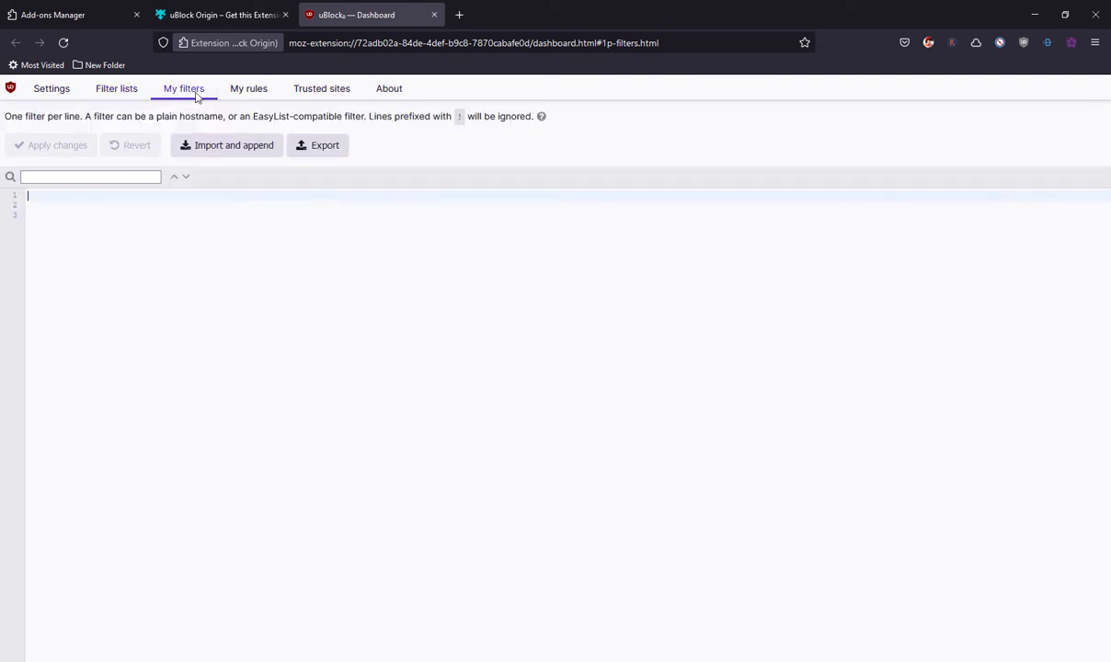
left_click(247, 92)
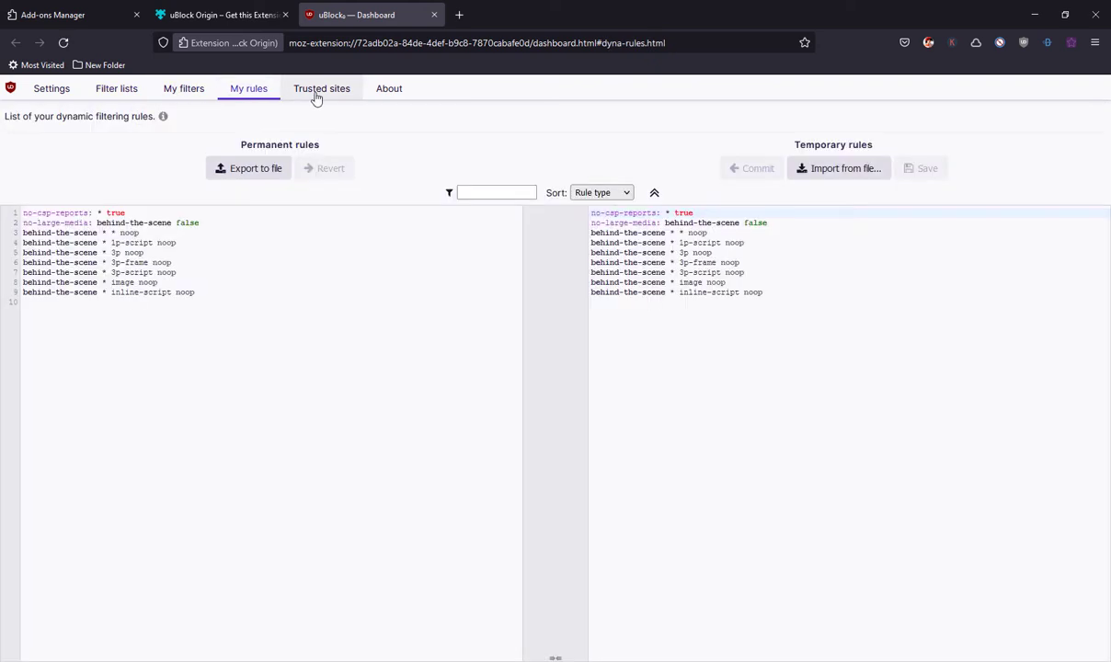
left_click(317, 95)
left_click(370, 98)
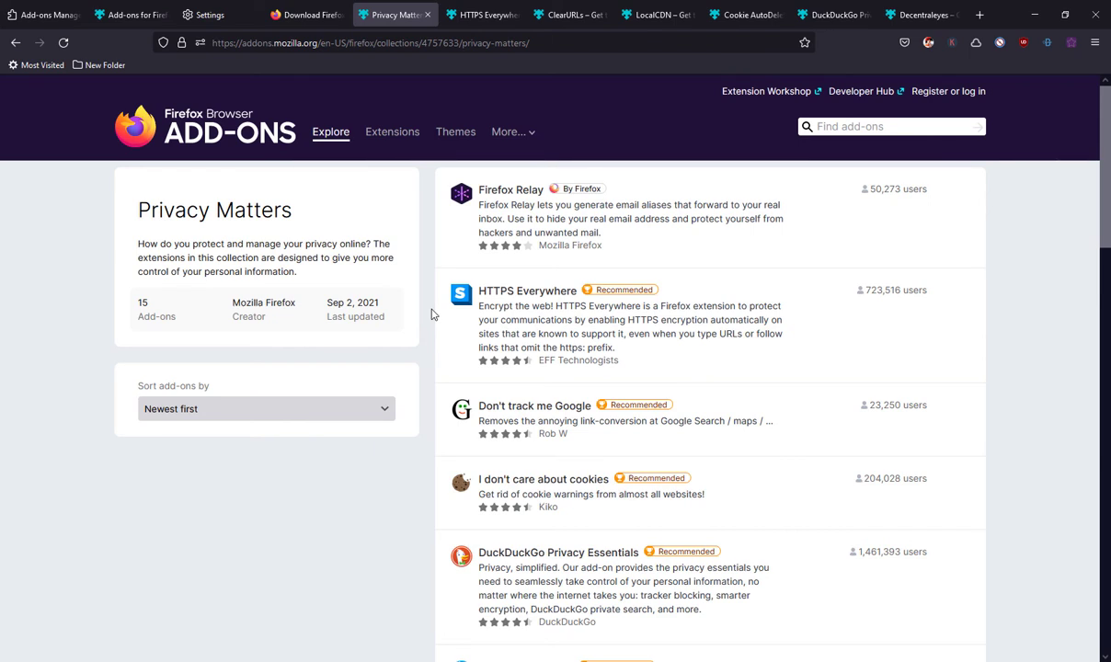
Step: Review the HTTPS Everywhere, ClearURLs, LocalCDN, Cookie AutoDelete, DuckDuckGo and Decentraleyes tabs
key("ctrl+Tab")
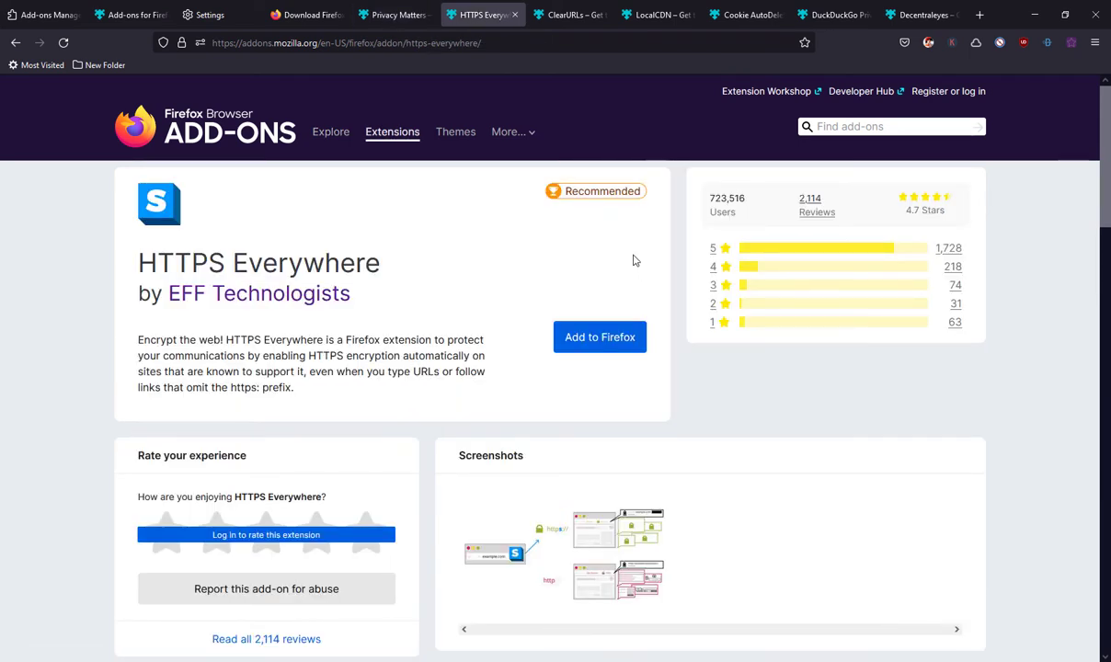
key("ctrl+Tab")
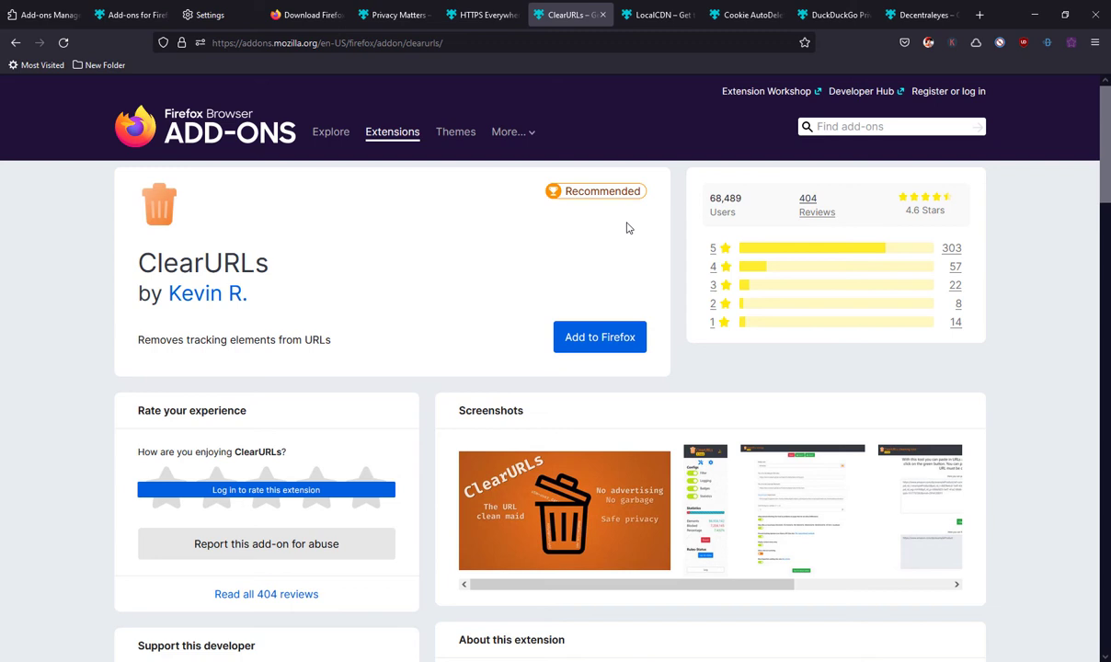
key("ctrl+Tab")
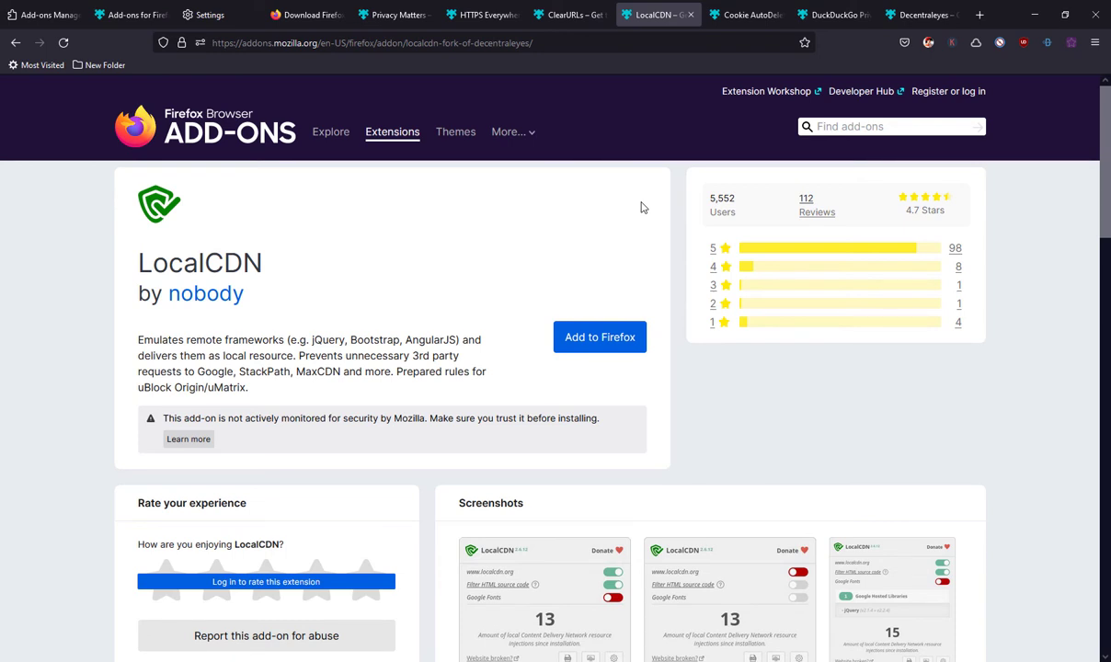
left_click(726, 11)
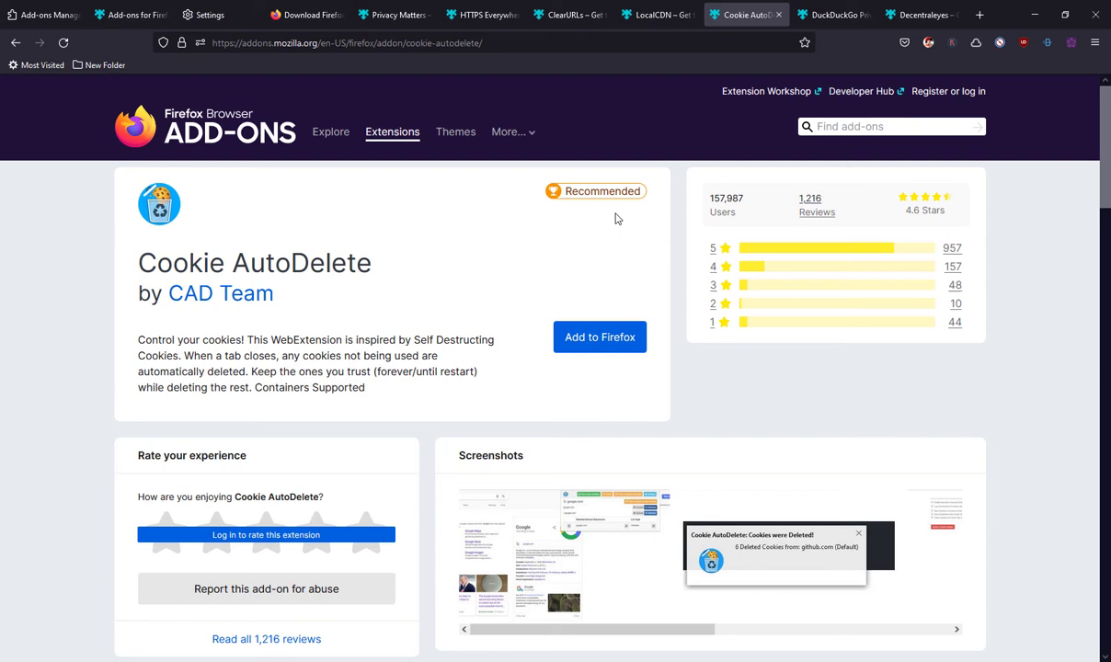
key("ctrl+Tab")
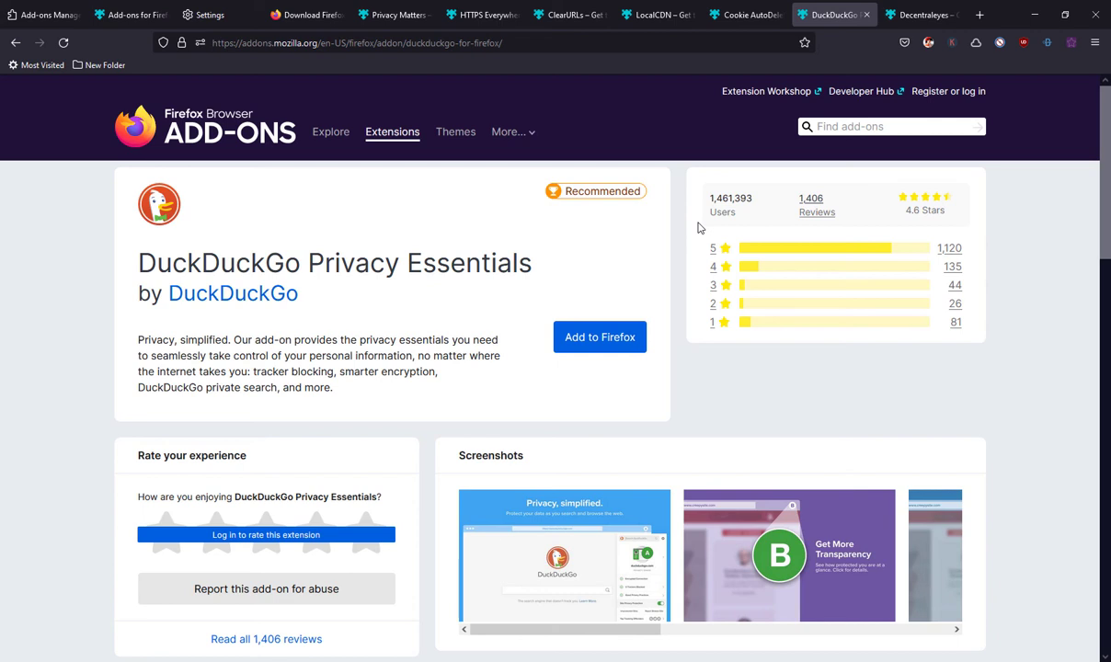
key("ctrl+Tab")
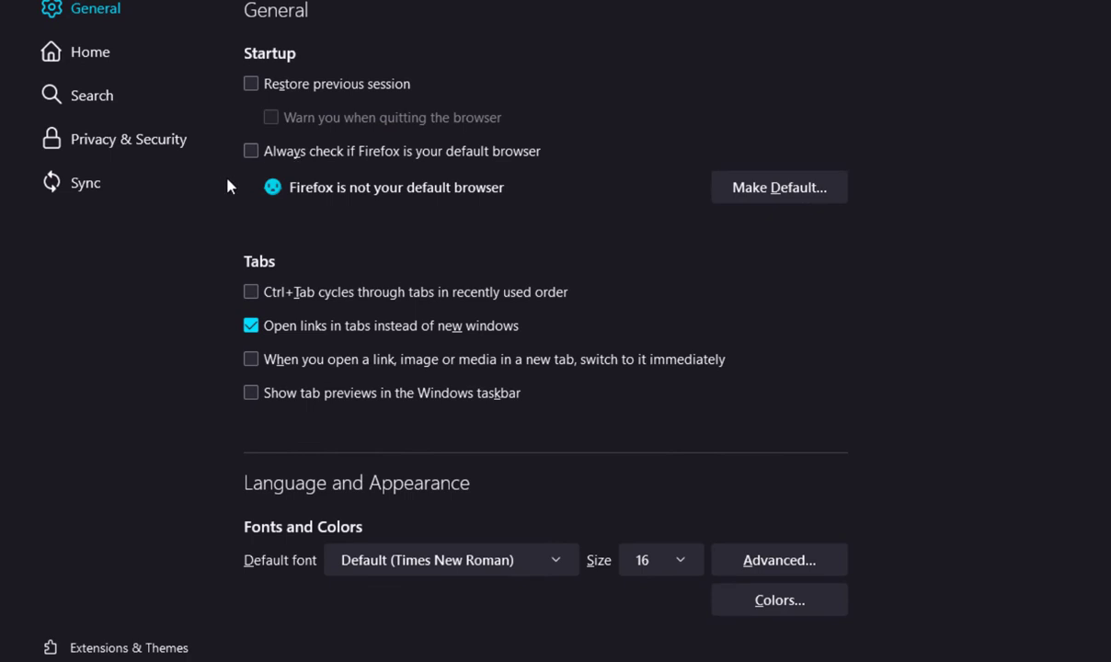
Step: Check the Default Search Engine list in Search settings and keep DuckDuckGo as default
left_click(129, 95)
left_click(397, 203)
left_click(556, 228)
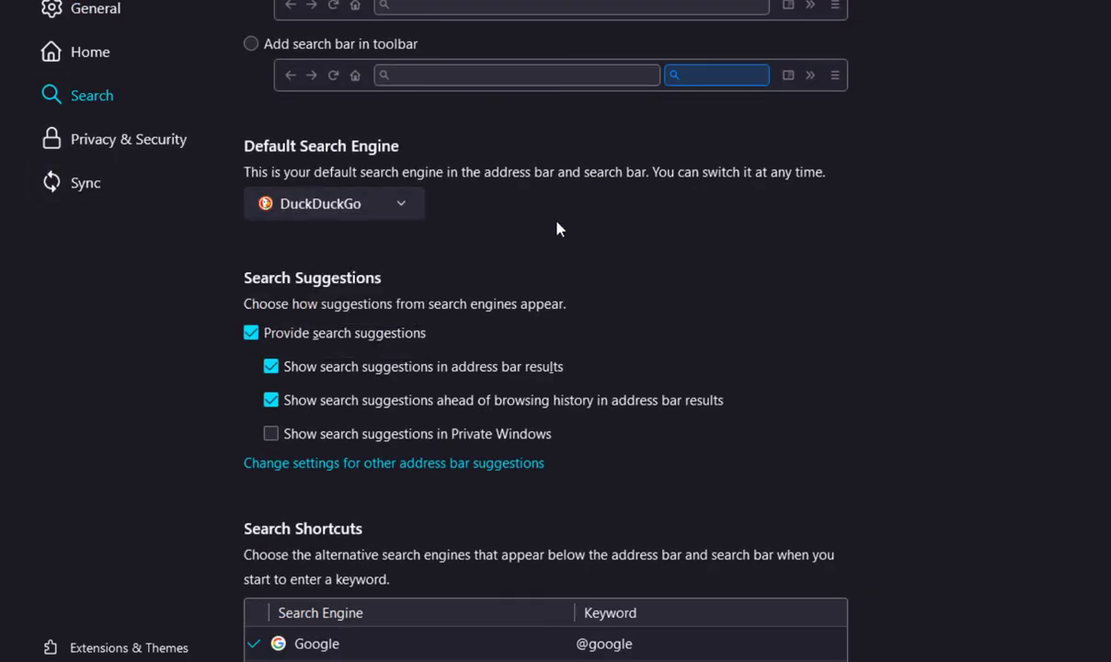
left_click(411, 206)
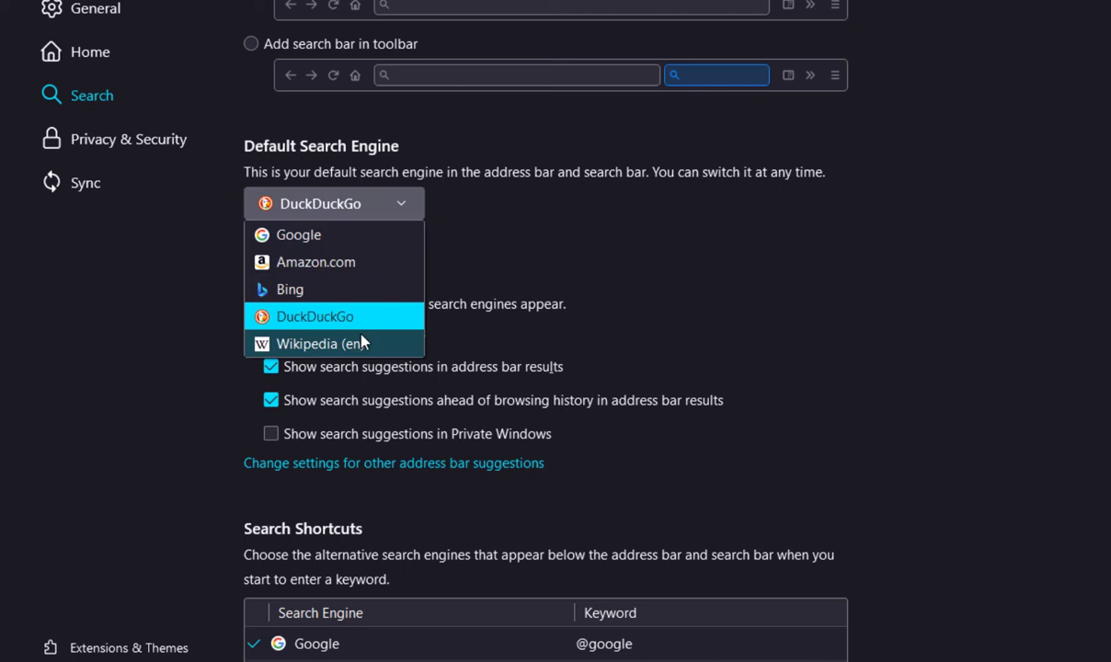
left_click(131, 153)
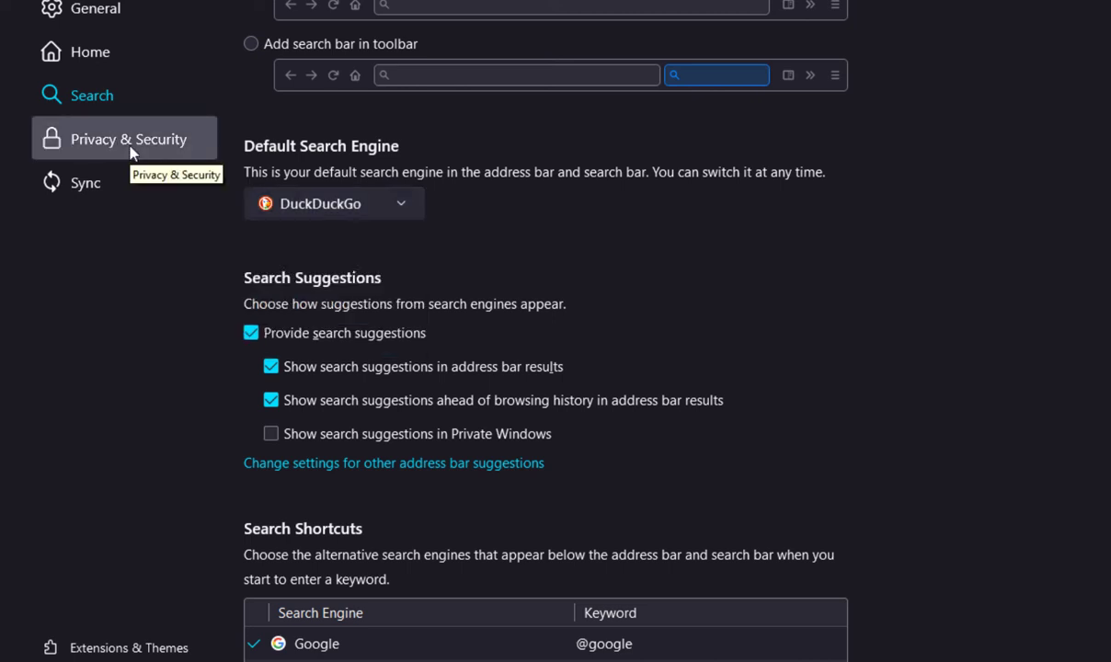
Step: Scroll through the Privacy & Security settings, where HTTPS-Only Mode is on in all windows
left_click(132, 152)
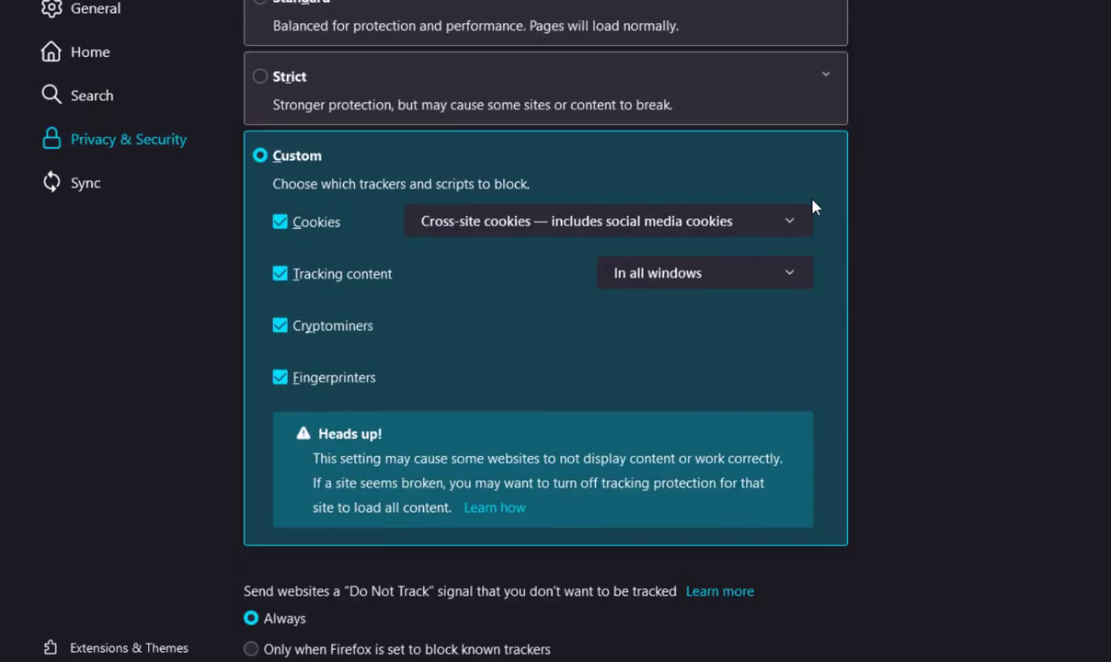
scroll(813, 204, "up", 3)
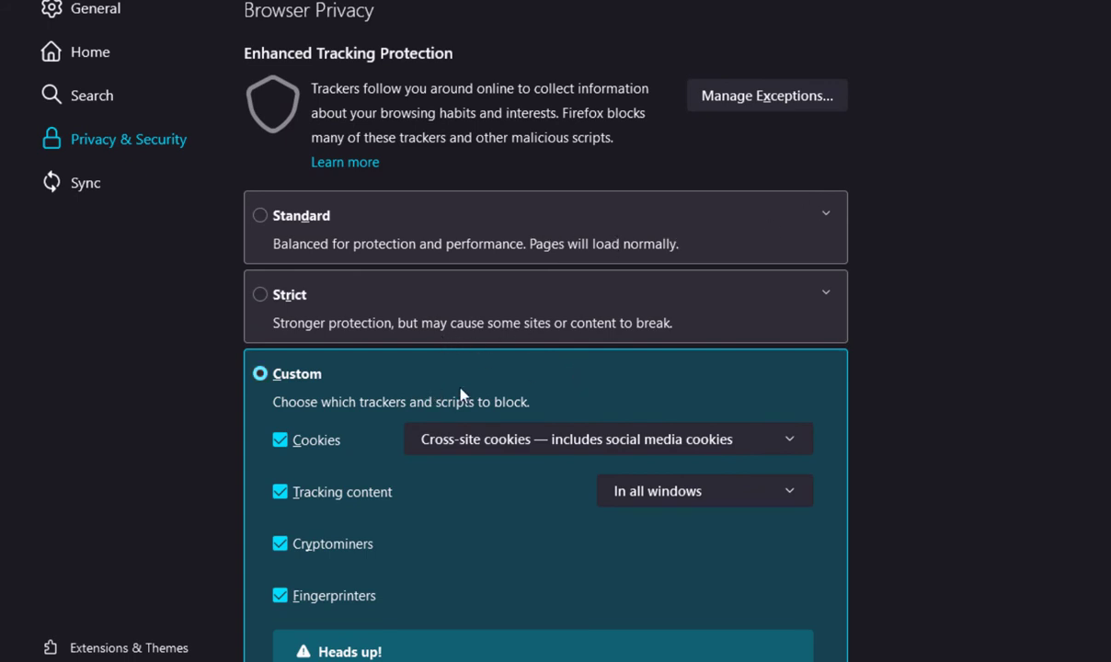
scroll(460, 394, "down", 10)
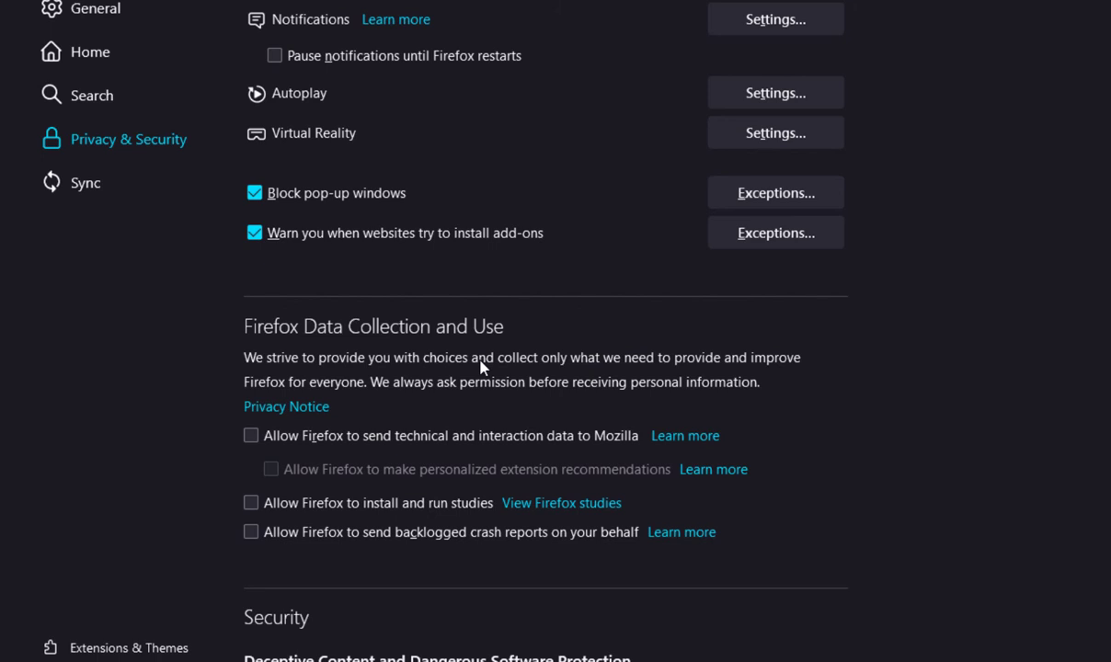
scroll(397, 617, "down", 5)
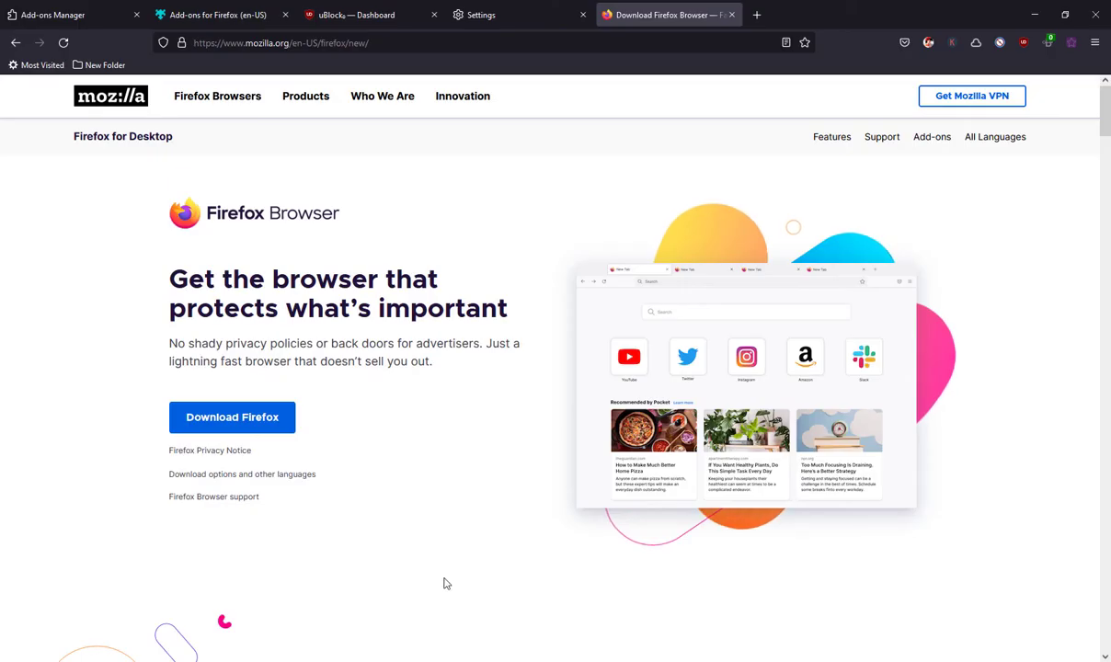
scroll(531, 530, "down", 3)
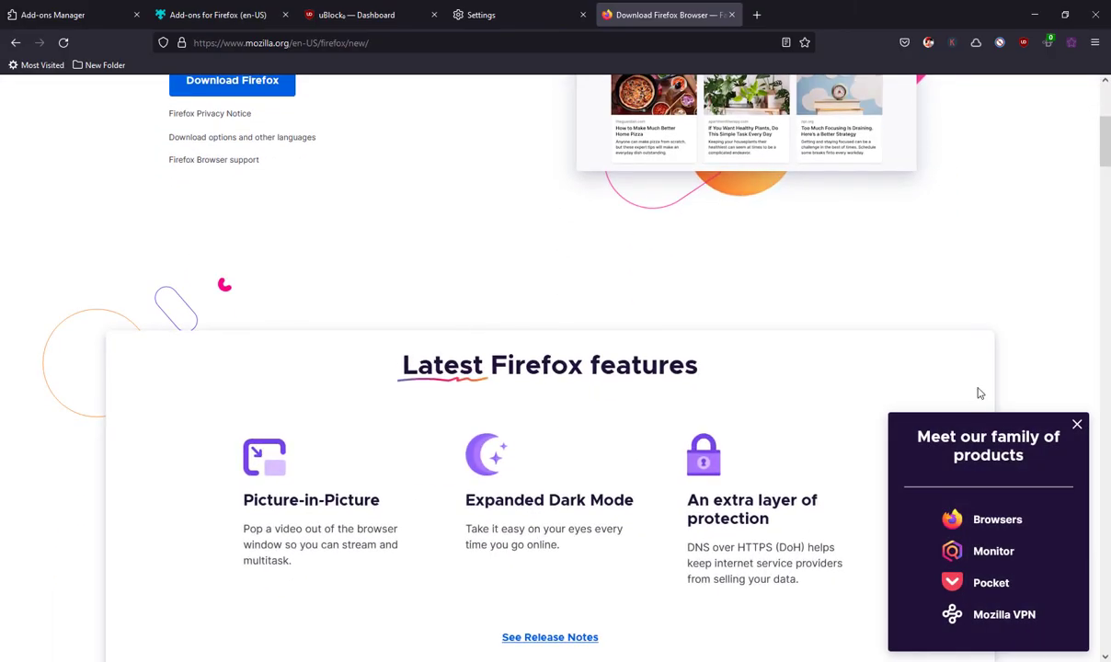
left_click(1077, 425)
scroll(677, 495, "up", 3)
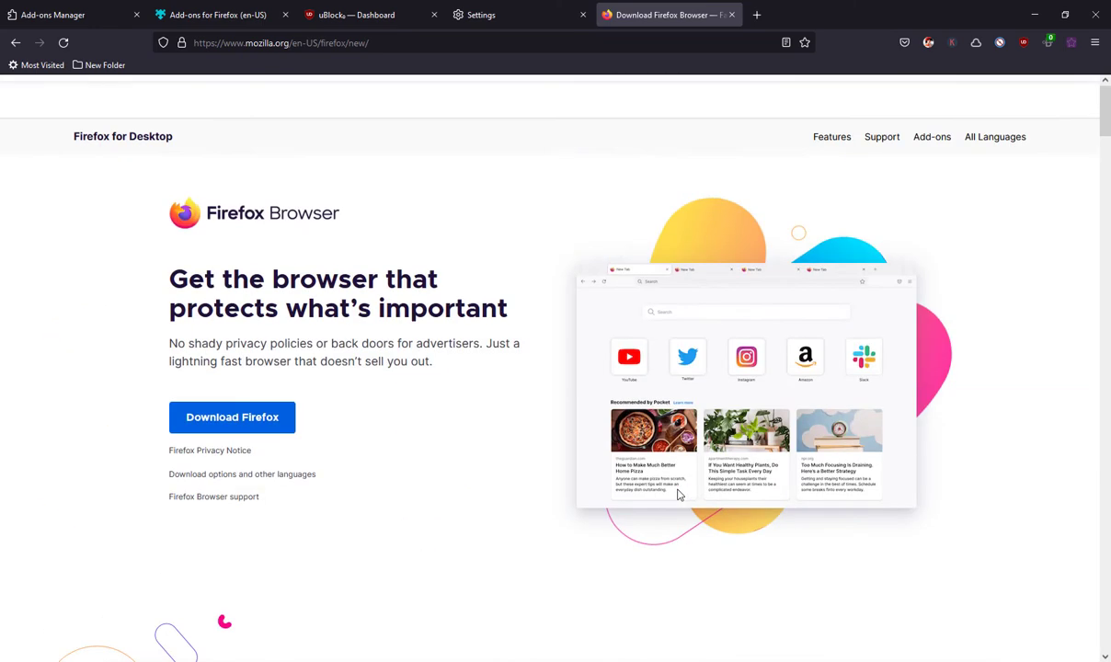
scroll(678, 495, "down", 4)
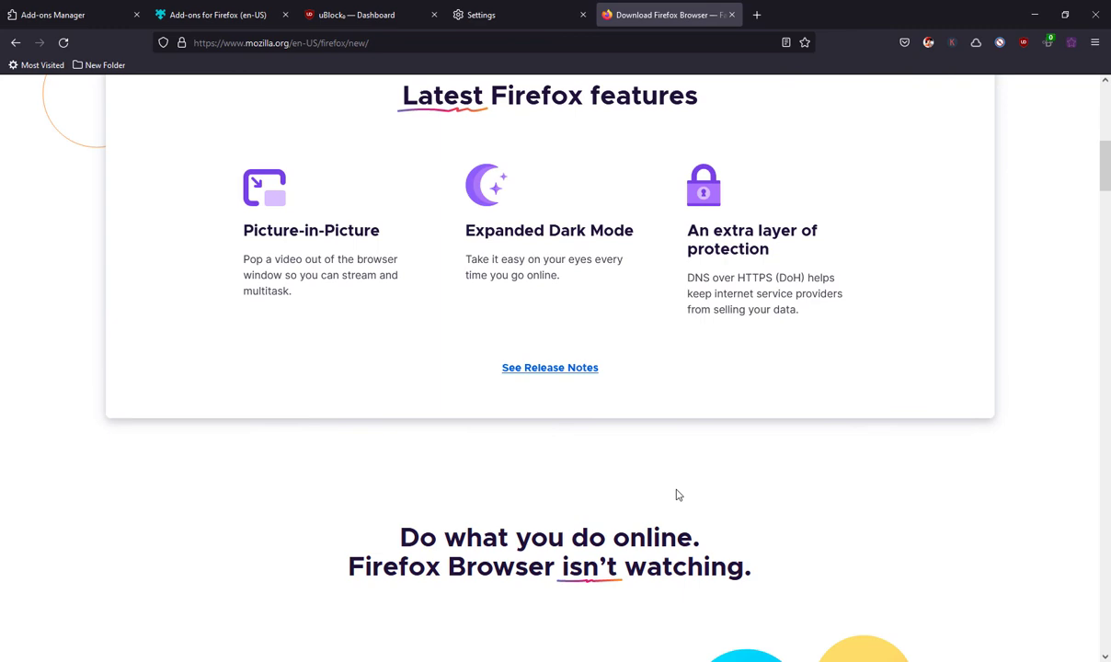
scroll(676, 495, "down", 3)
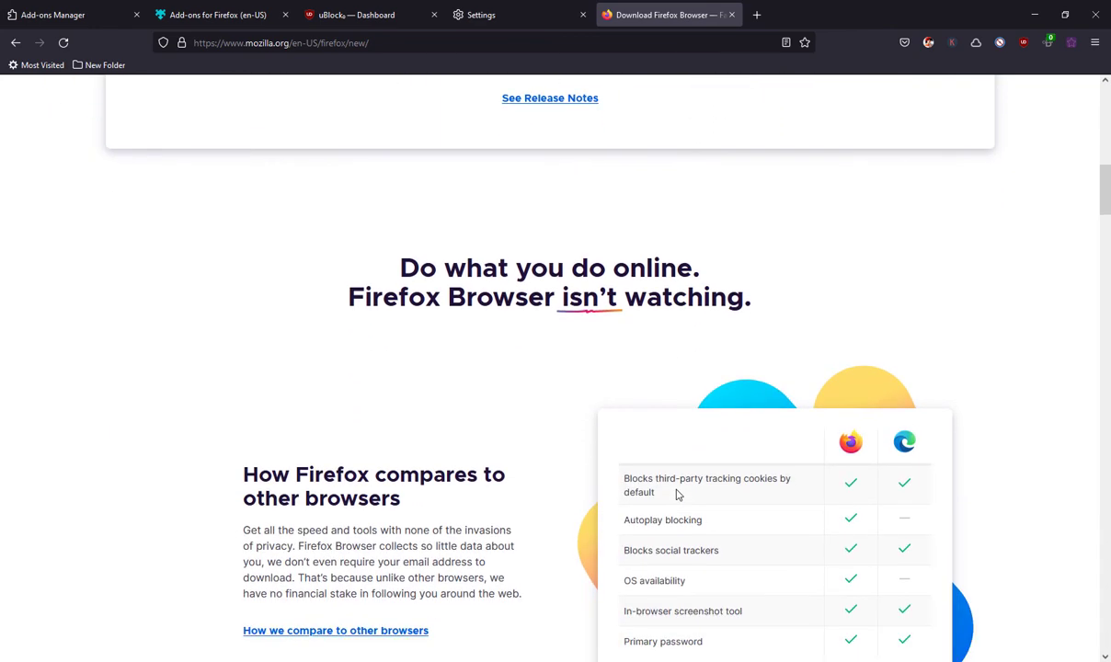
scroll(676, 495, "down", 5)
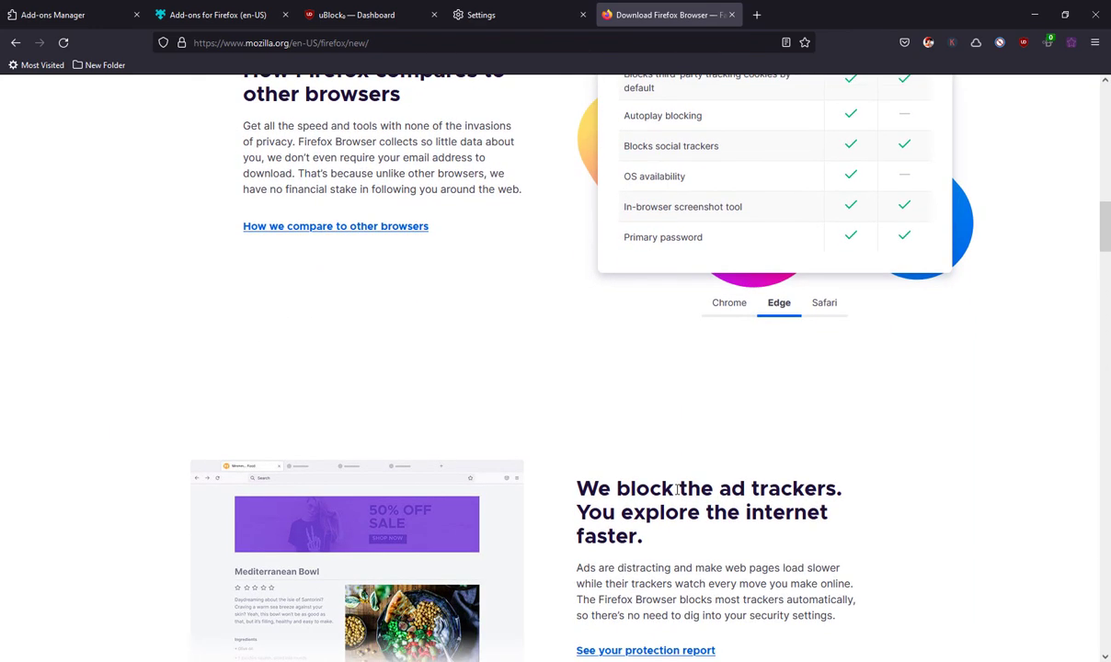
scroll(676, 492, "down", 4)
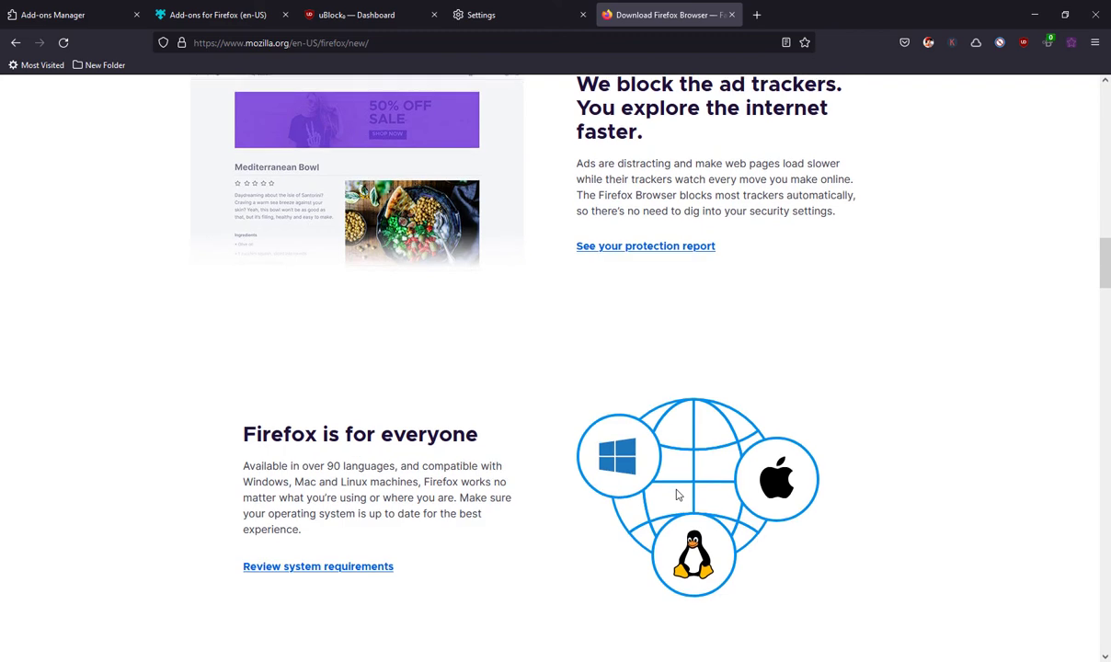
scroll(676, 495, "down", 5)
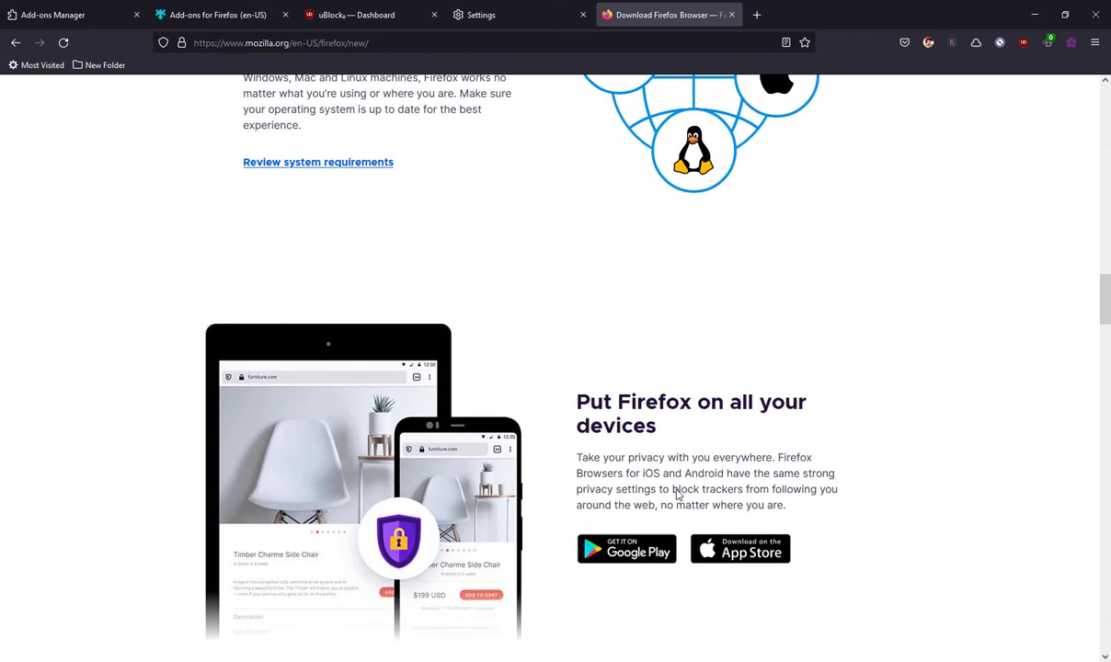
scroll(676, 495, "down", 5)
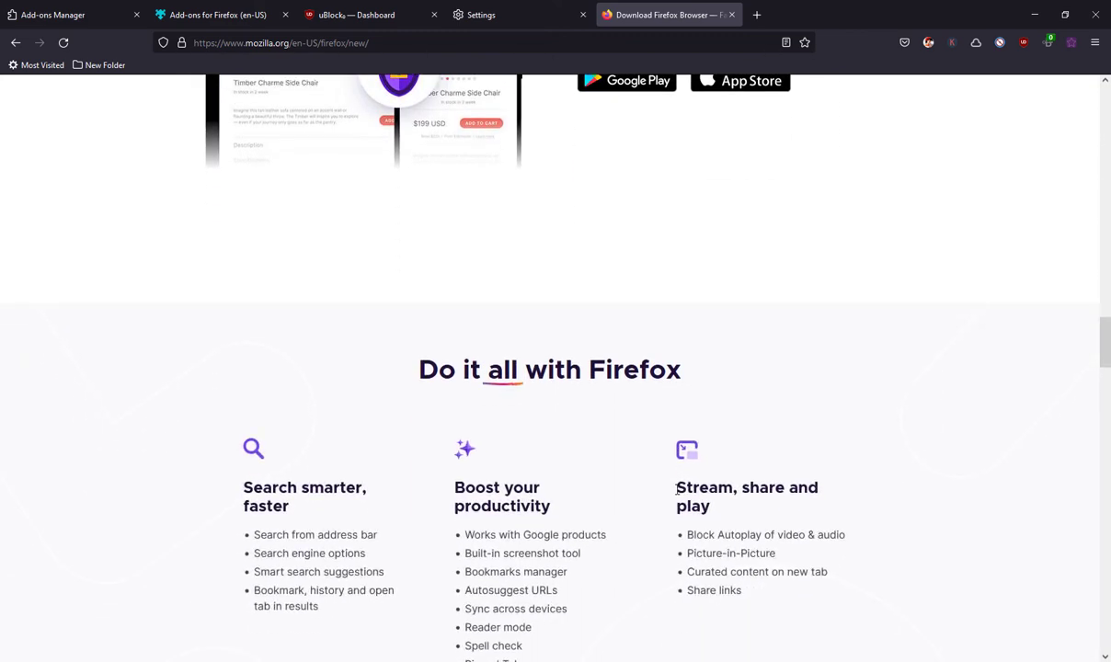
scroll(676, 495, "down", 5)
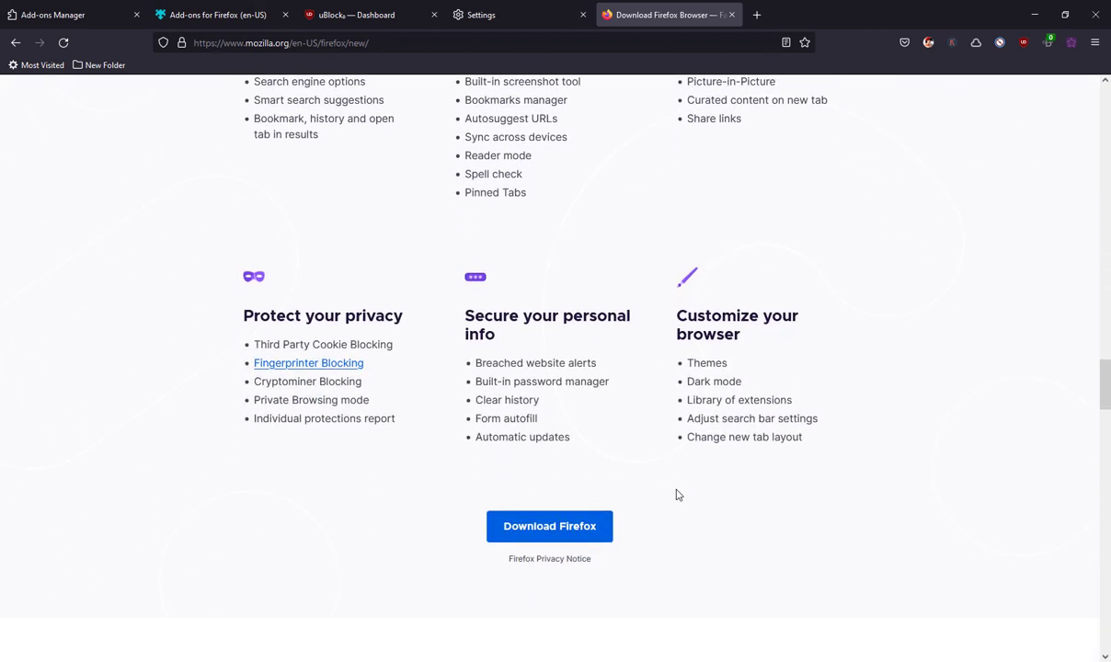
scroll(676, 495, "down", 4)
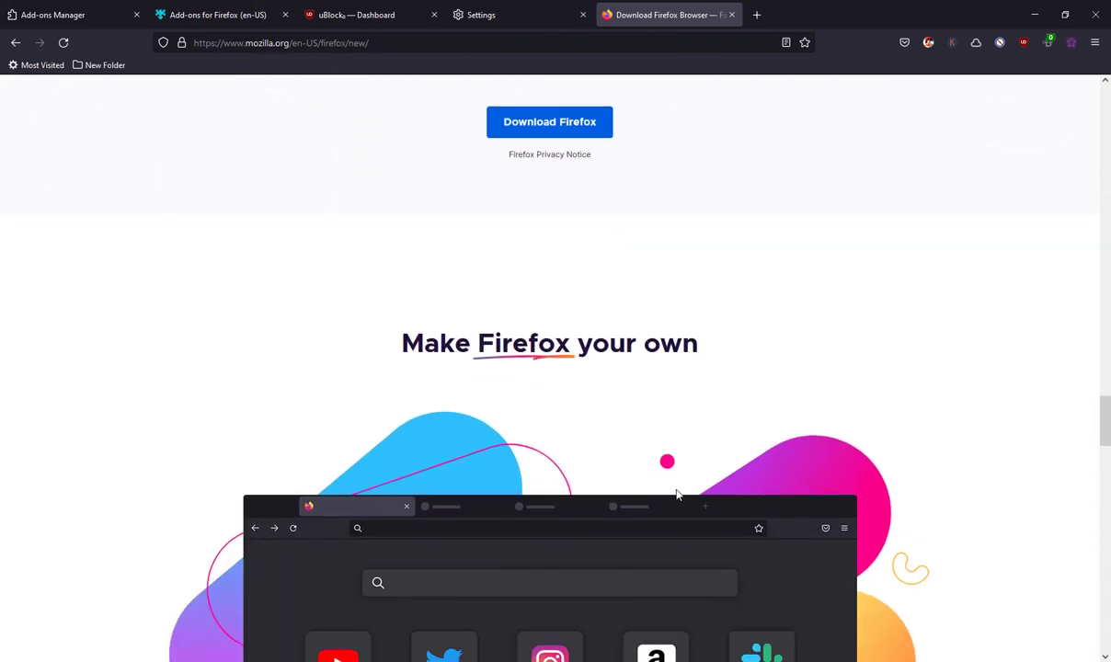
scroll(676, 495, "down", 3)
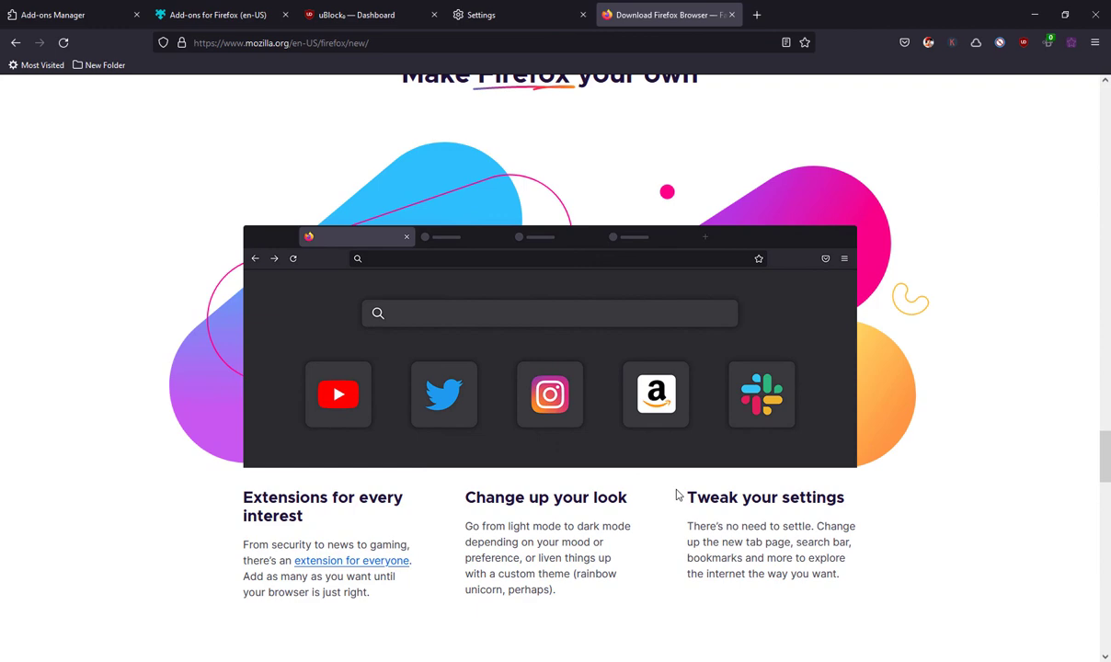
scroll(676, 495, "down", 6)
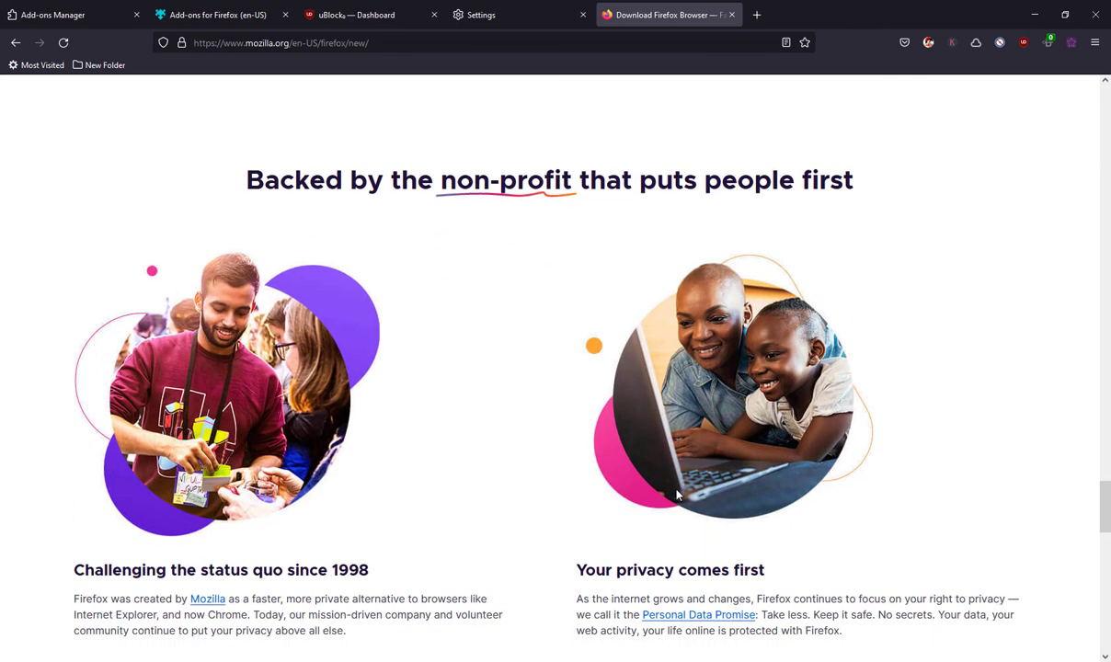
scroll(676, 495, "down", 3)
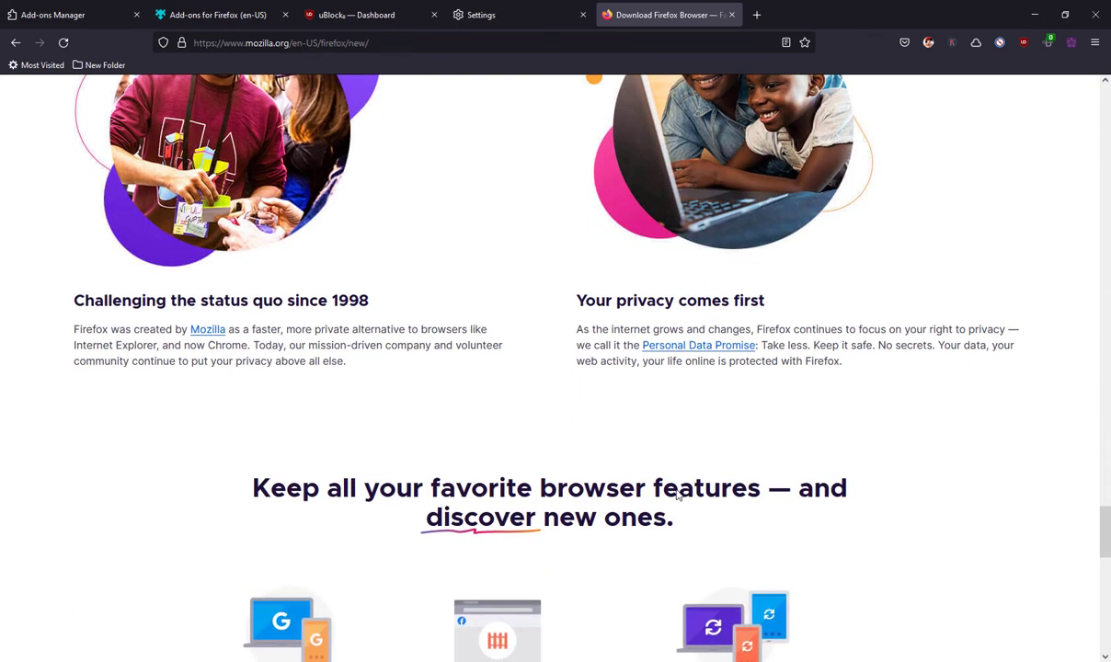
scroll(676, 495, "down", 5)
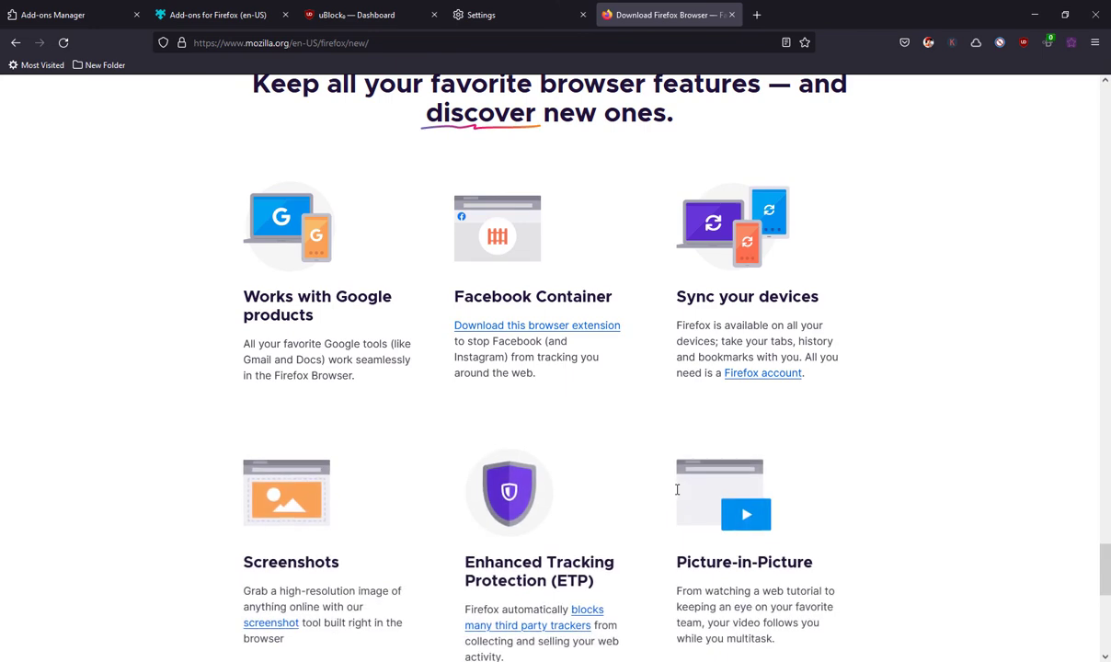
scroll(677, 492, "down", 5)
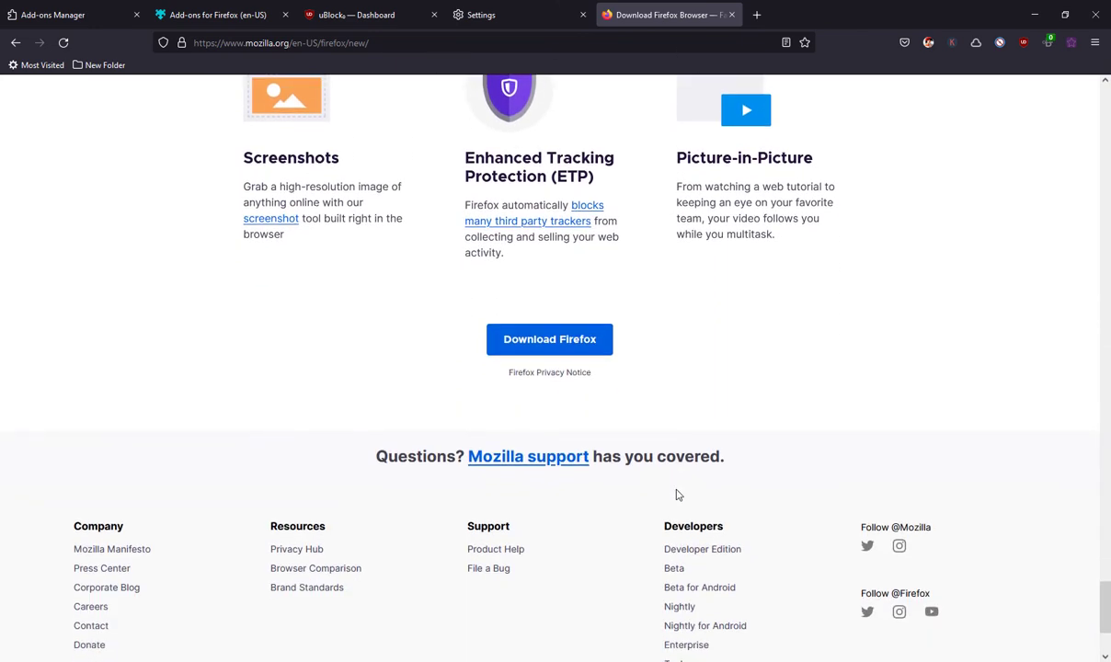